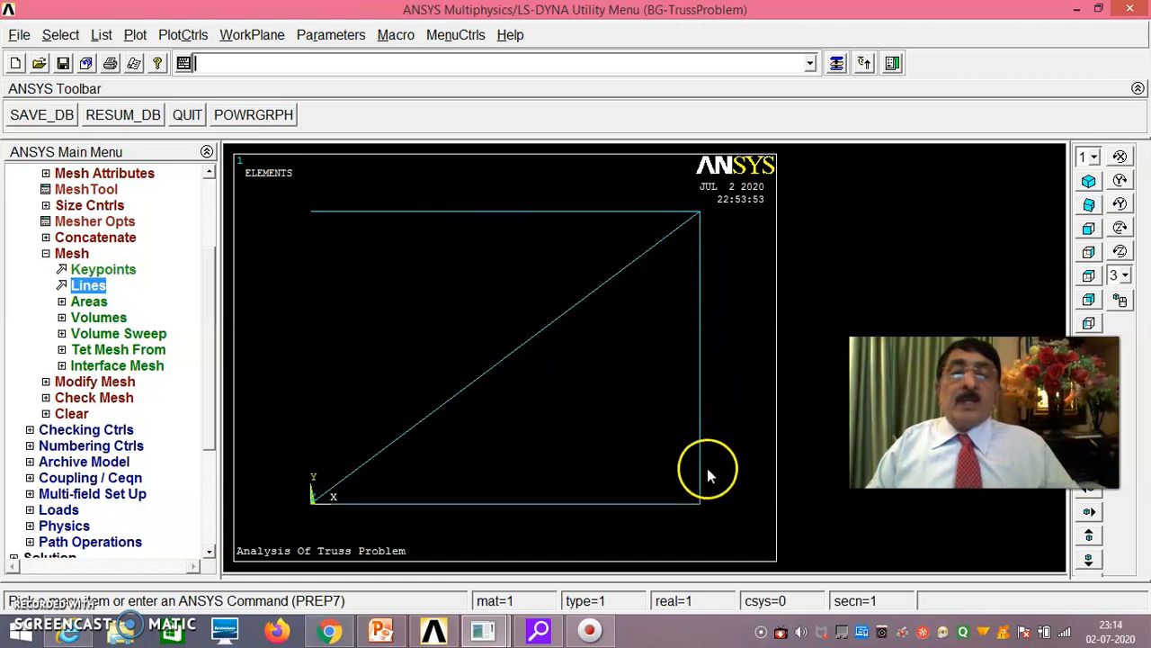
Step: List the truss elements with their nodes, attributes and real constants, review the listing and close it
left_click(101, 34)
mouse_move(186, 200)
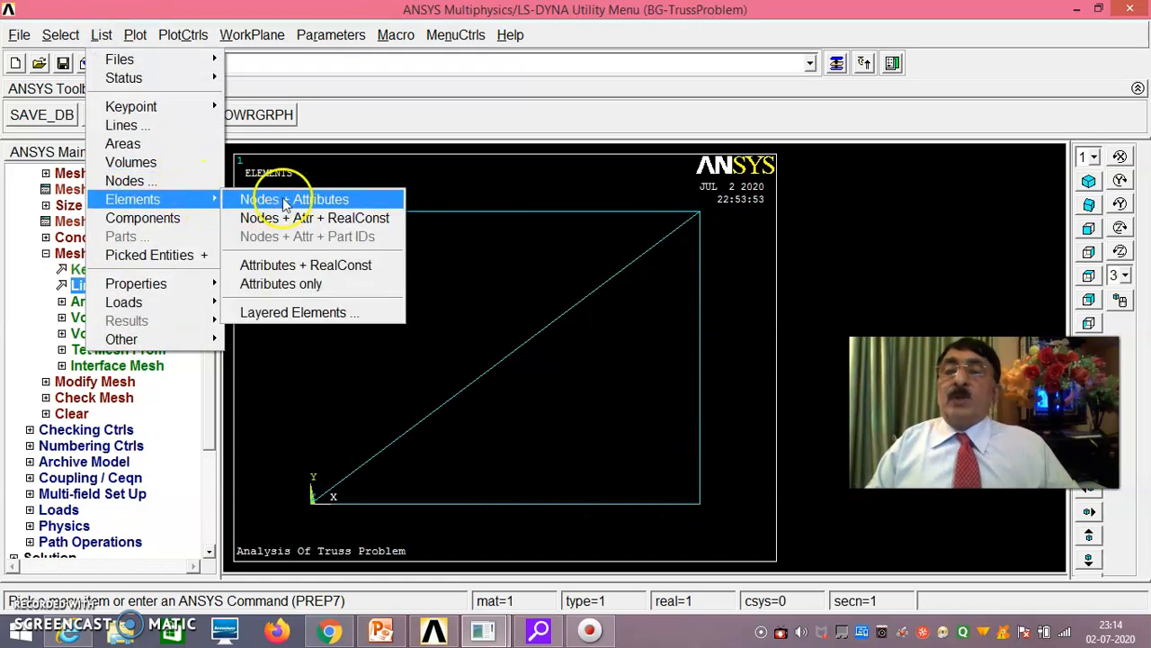
left_click(270, 219)
left_click_drag(348, 195, 589, 21)
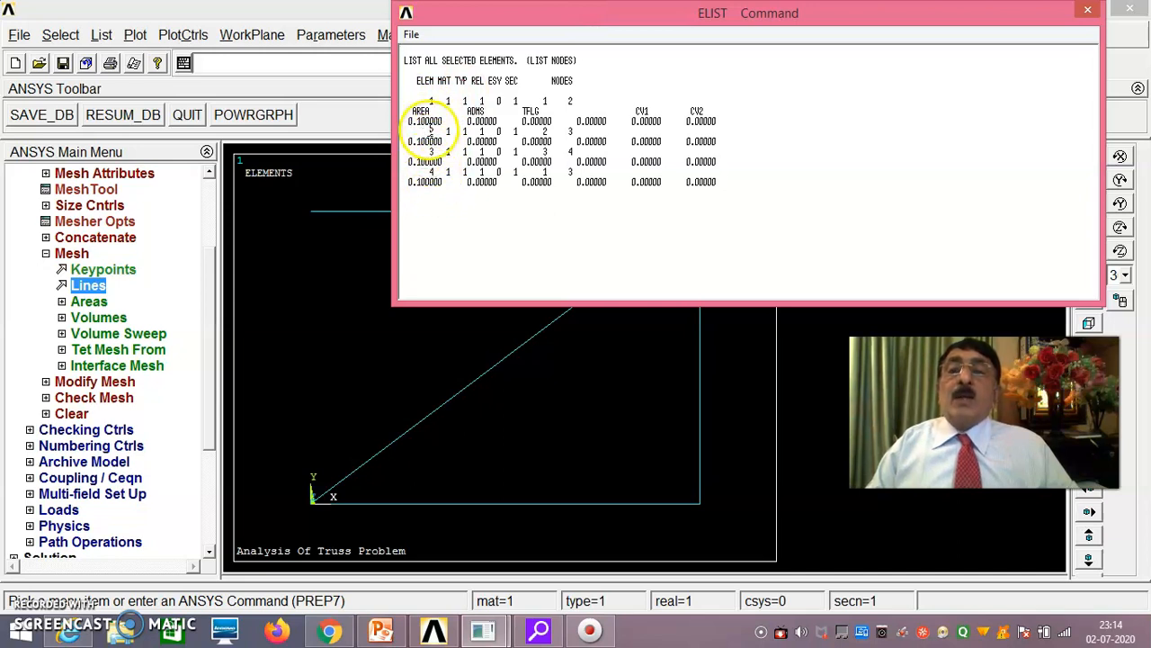
left_click(1087, 15)
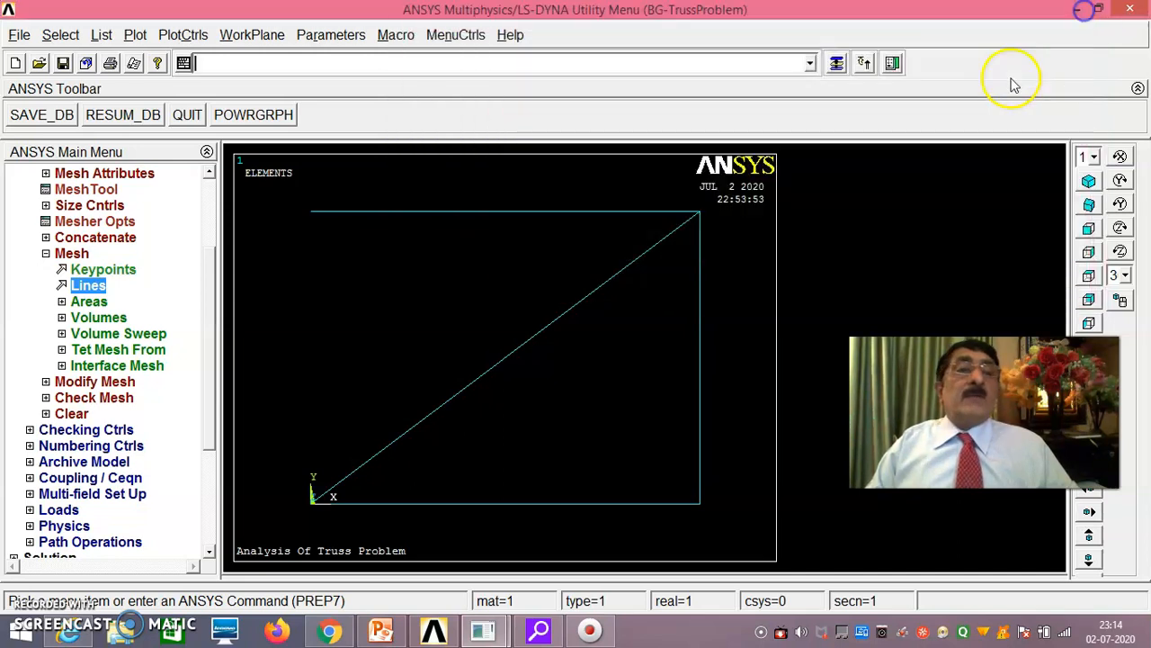
Step: Constrain All DOF with a constant displacement value of 0 on the truss's upper-left and lower-left keypoints
left_click(46, 255)
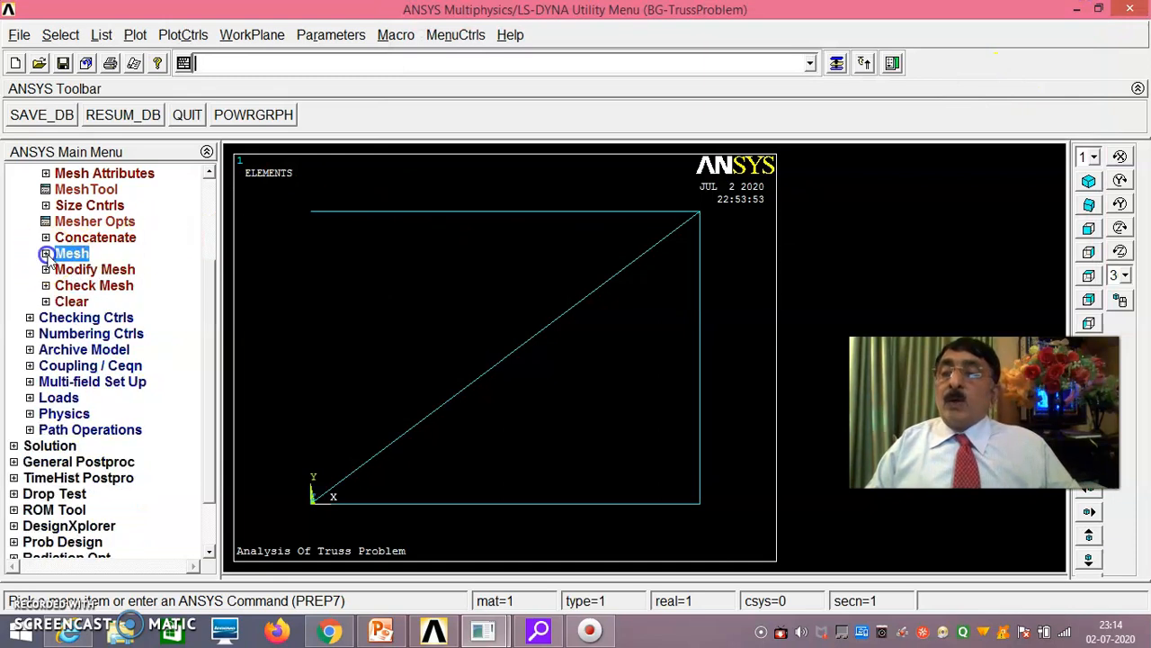
left_click(59, 399)
left_click_drag(214, 302, 210, 355)
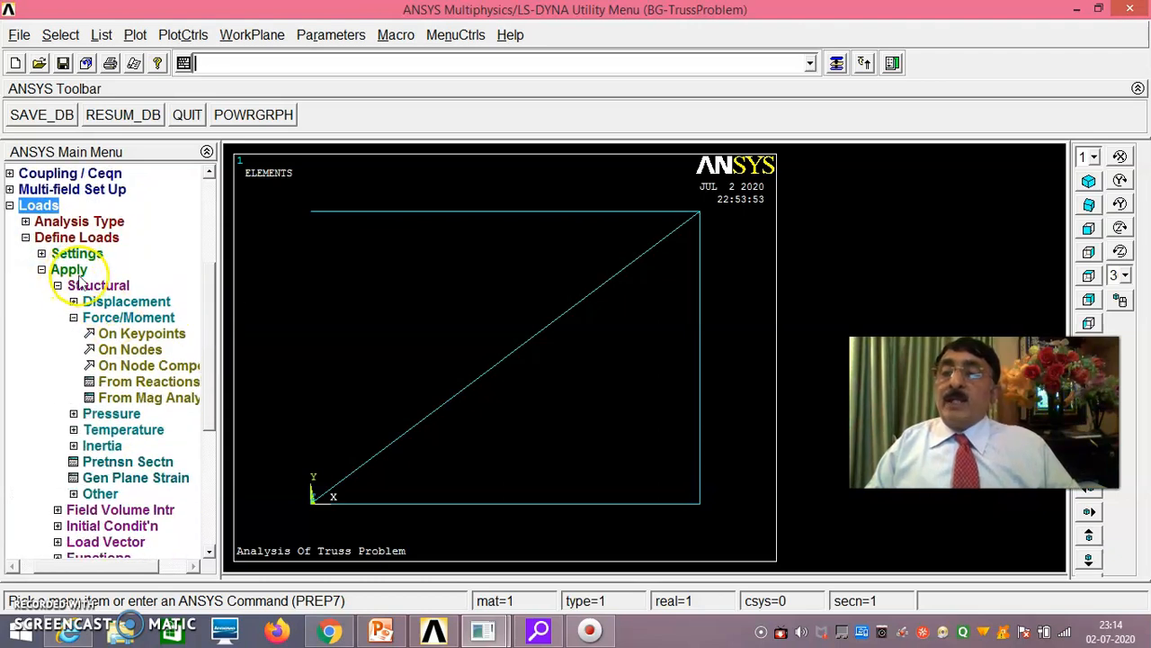
left_click(120, 304)
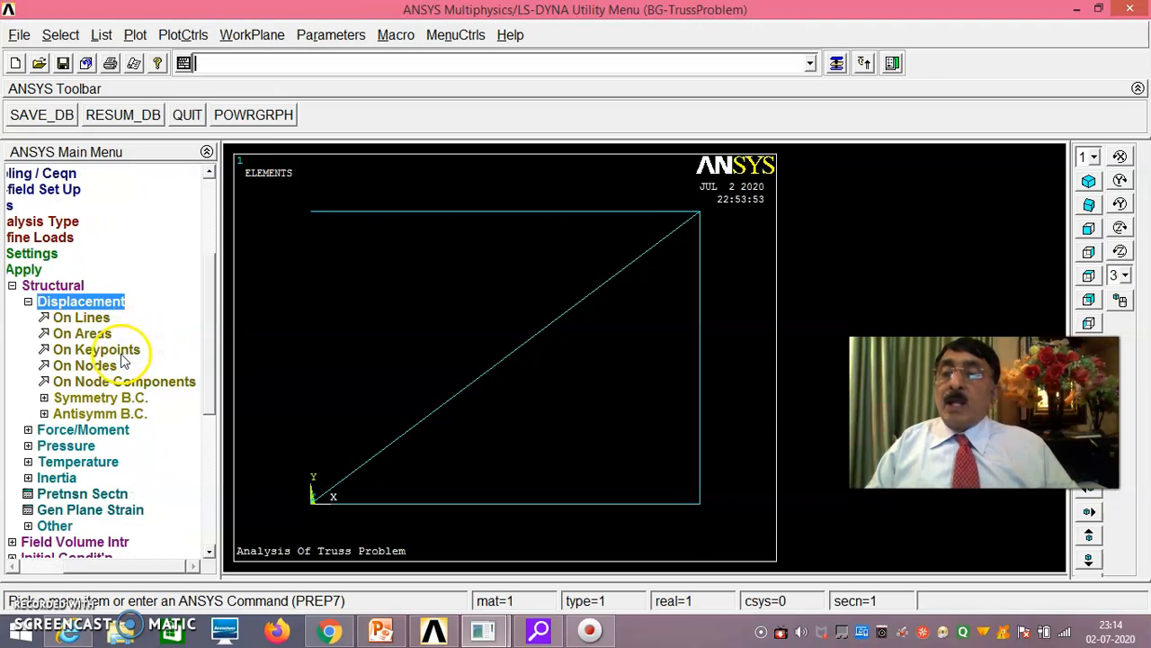
left_click(96, 351)
left_click(309, 214)
left_click(312, 506)
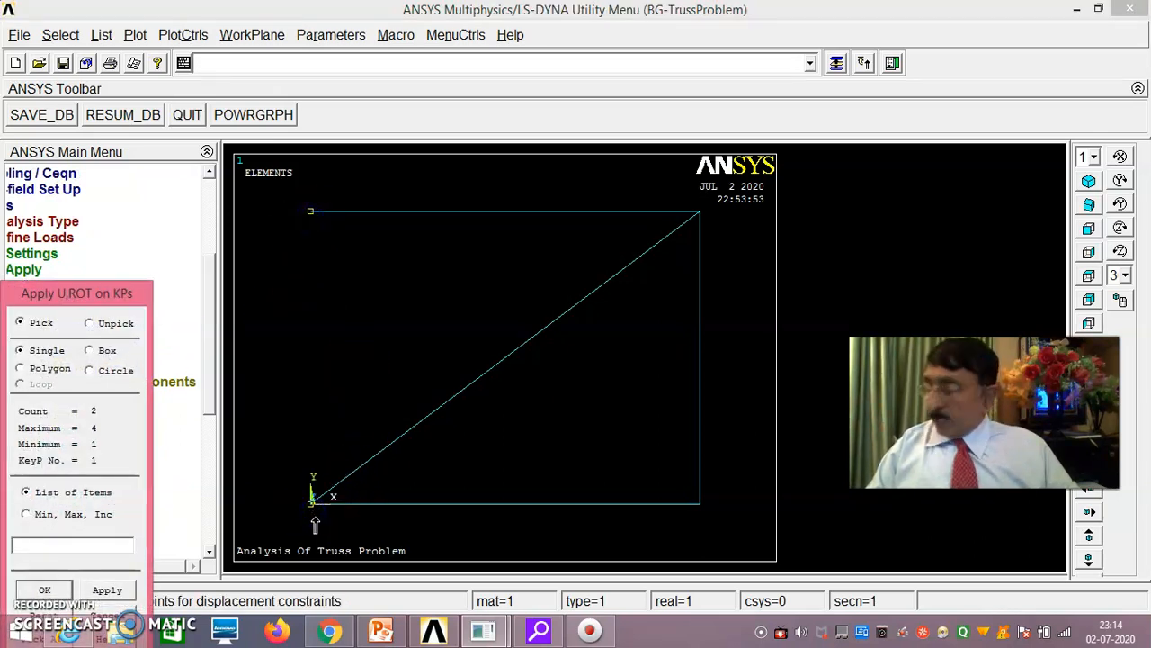
left_click_drag(99, 308, 187, 174)
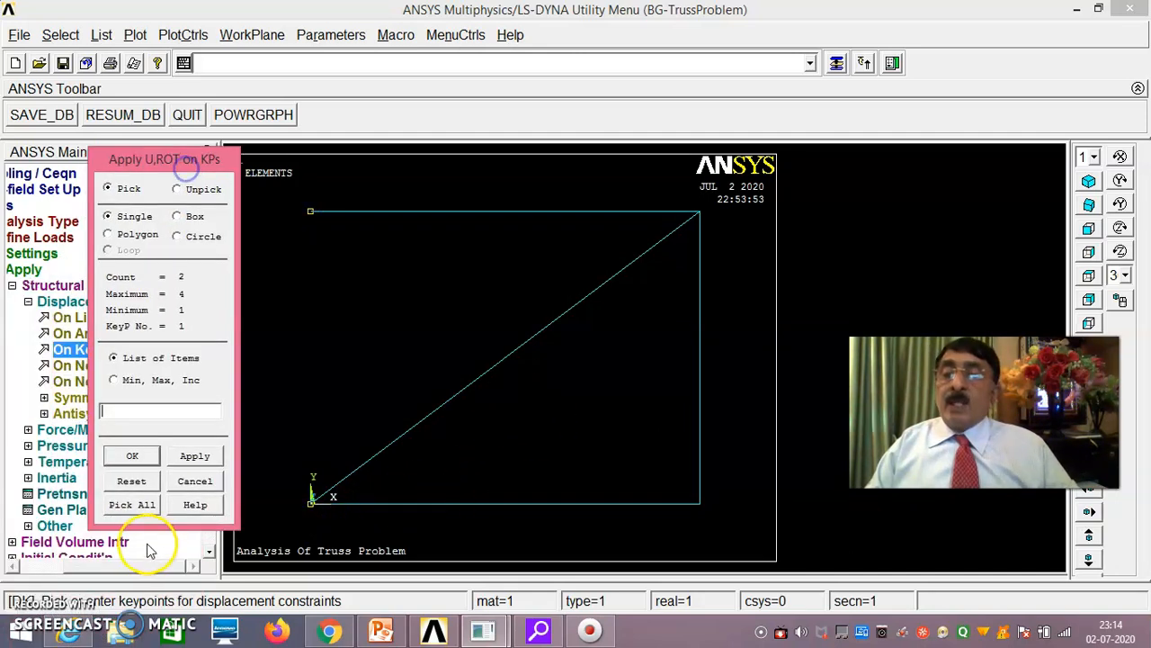
left_click(132, 457)
left_click(664, 238)
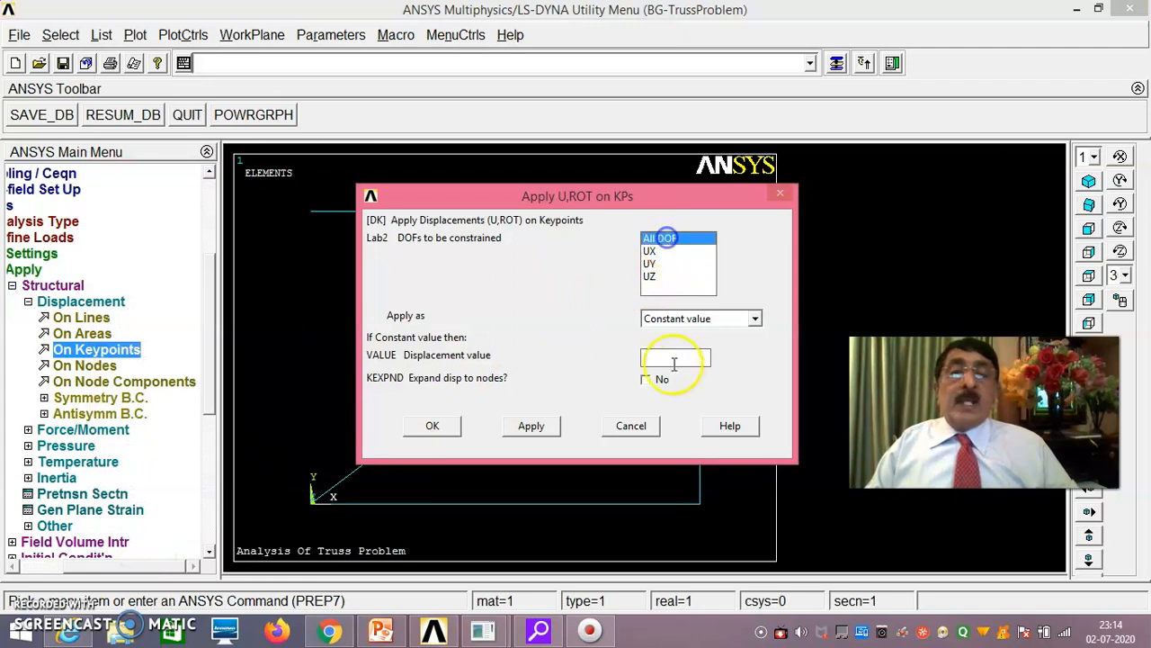
left_click(665, 358)
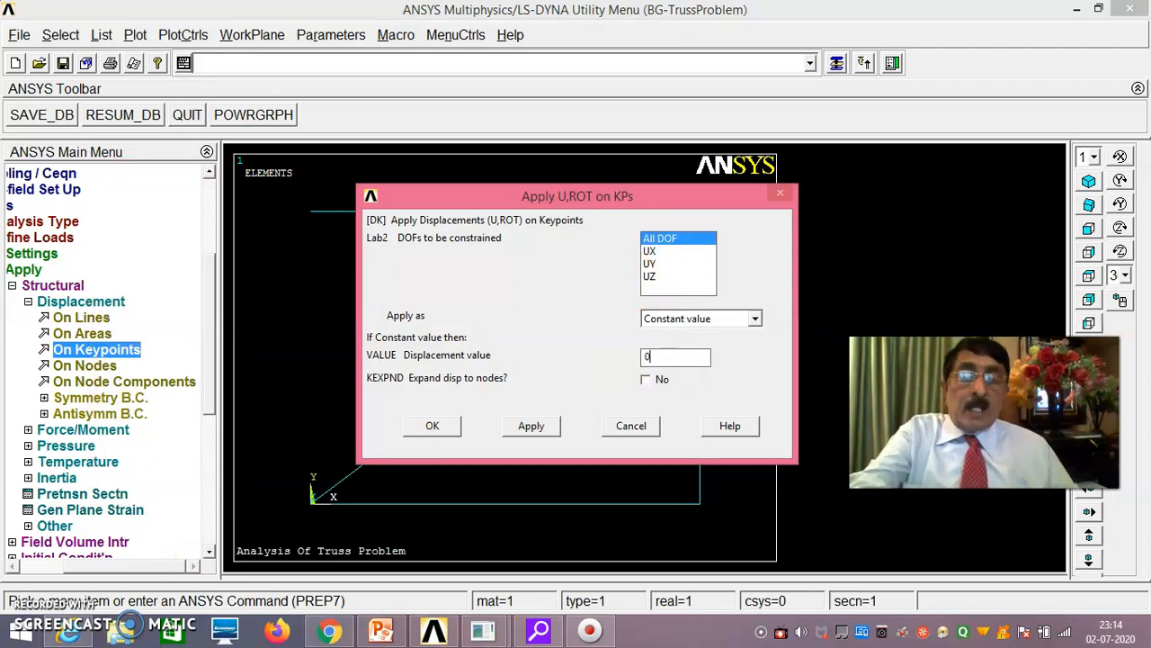
type("0")
left_click(436, 427)
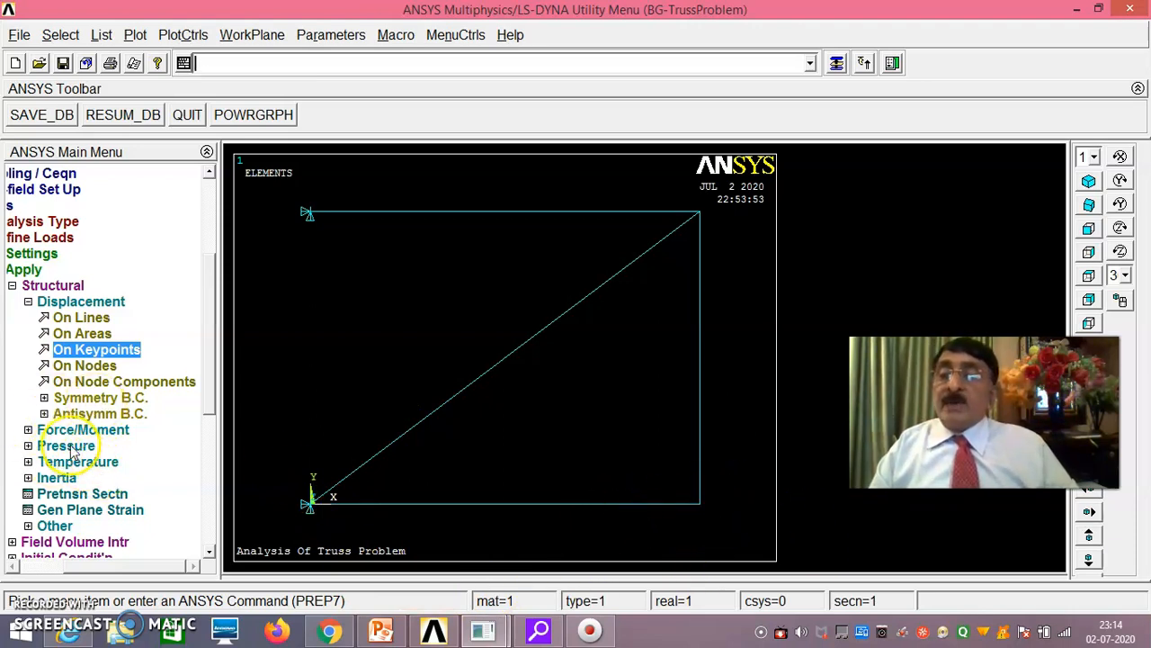
Step: Constrain UY and UZ with a constant displacement of 0 on the truss's lower-right keypoint
left_click(96, 351)
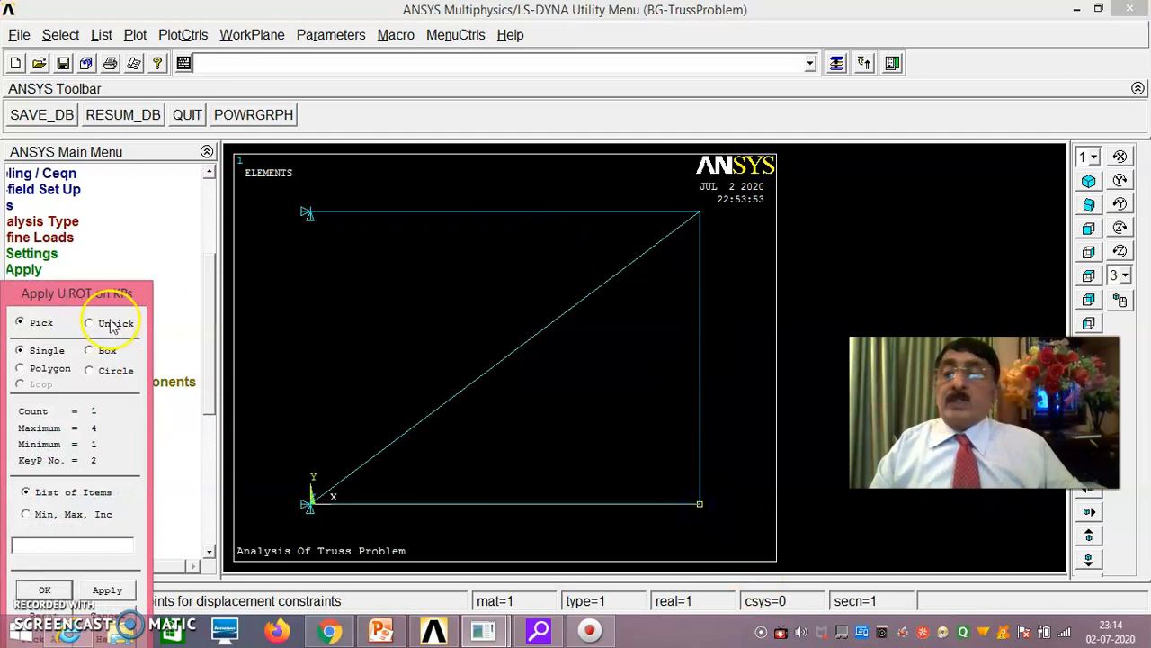
left_click_drag(112, 293, 128, 232)
left_click(63, 524)
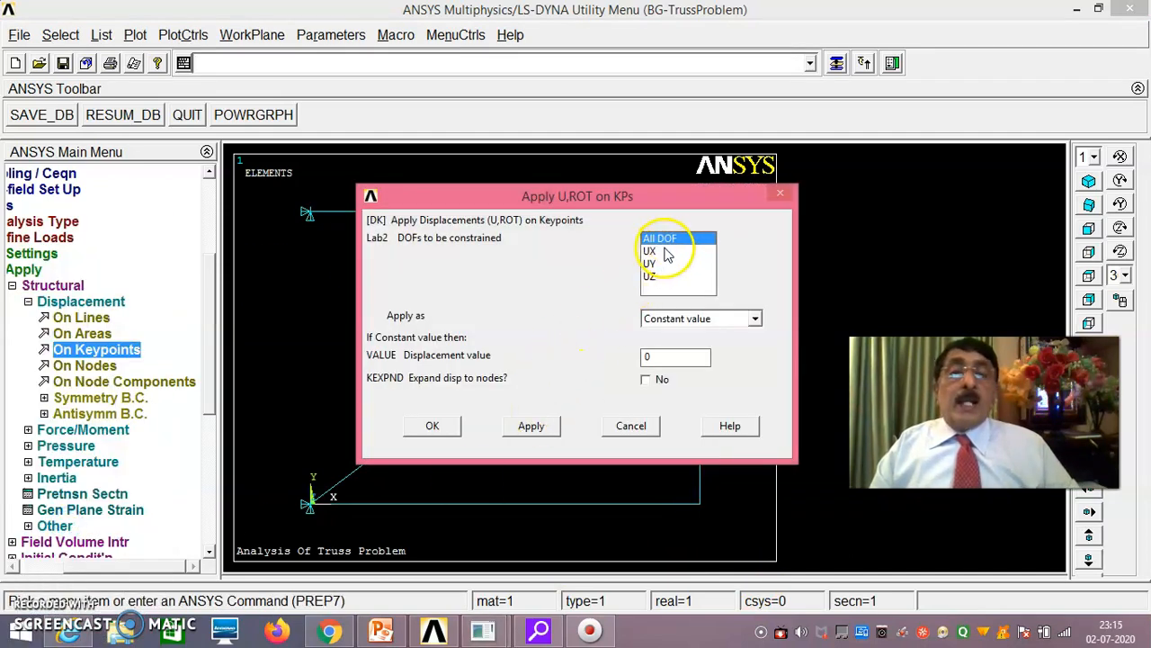
left_click(659, 253)
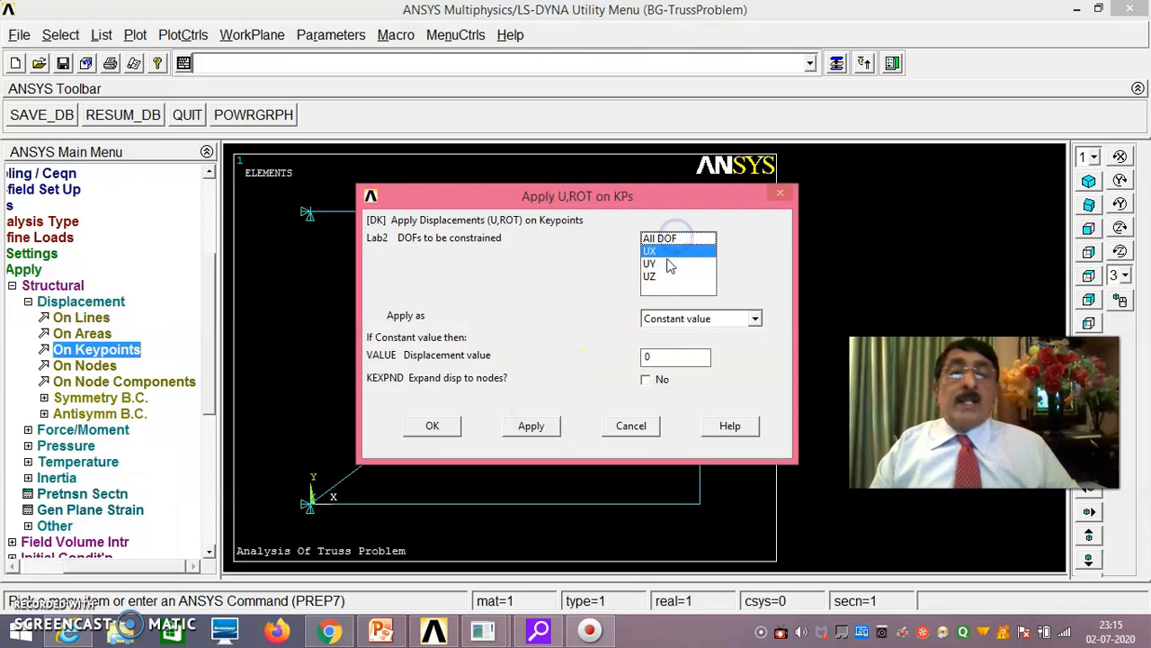
left_click(663, 255)
left_click(660, 264)
left_click(660, 276)
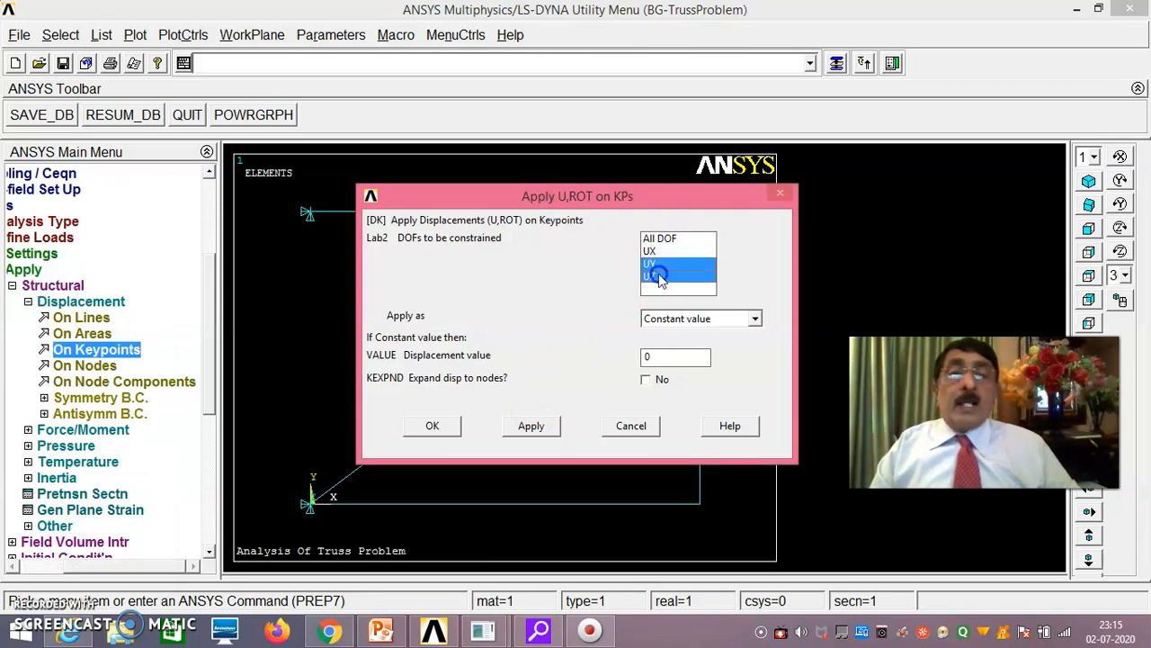
left_click(701, 395)
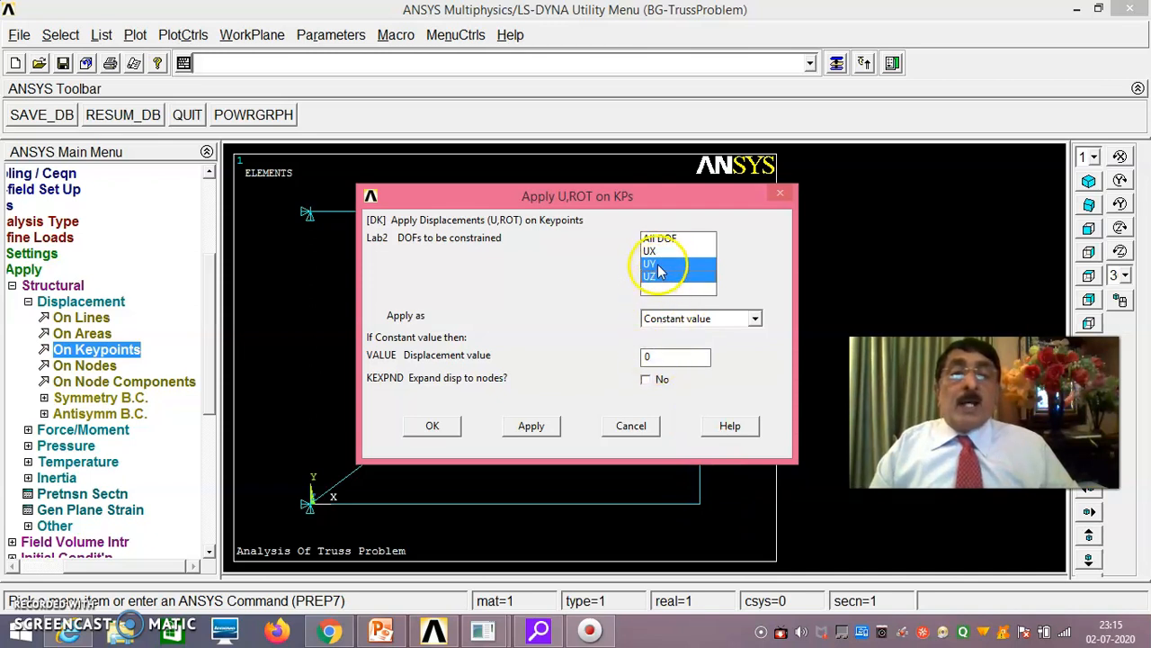
left_click(441, 428)
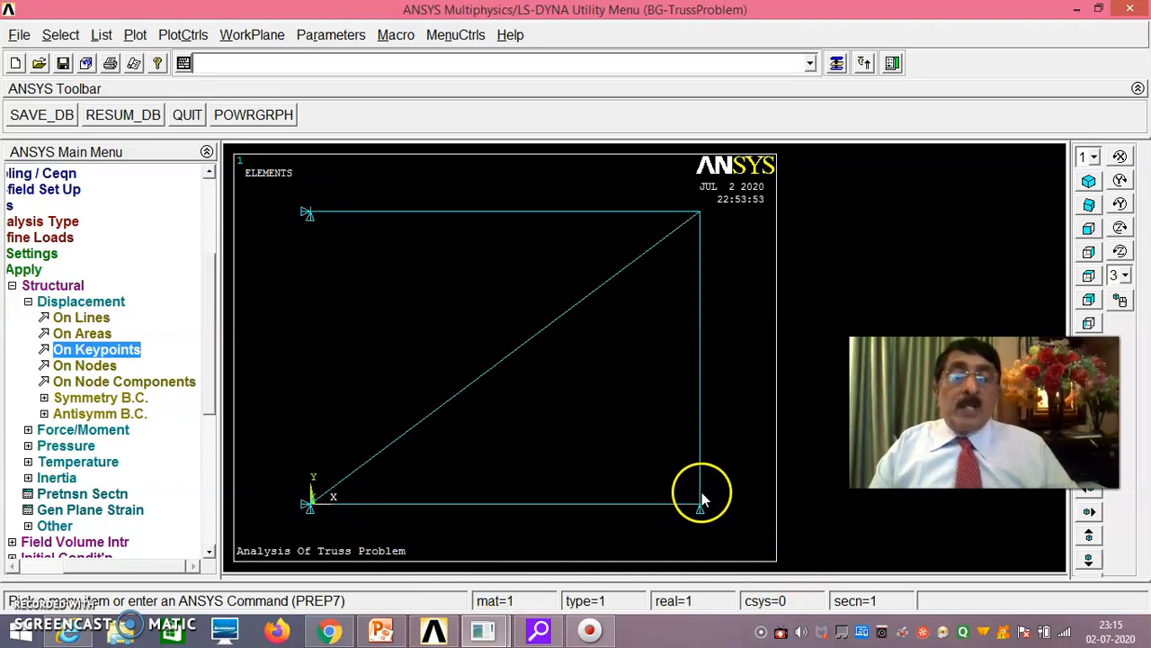
Step: Apply a constant structural force of -2500 in the FY direction on the truss's upper-right keypoint
left_click(12, 286)
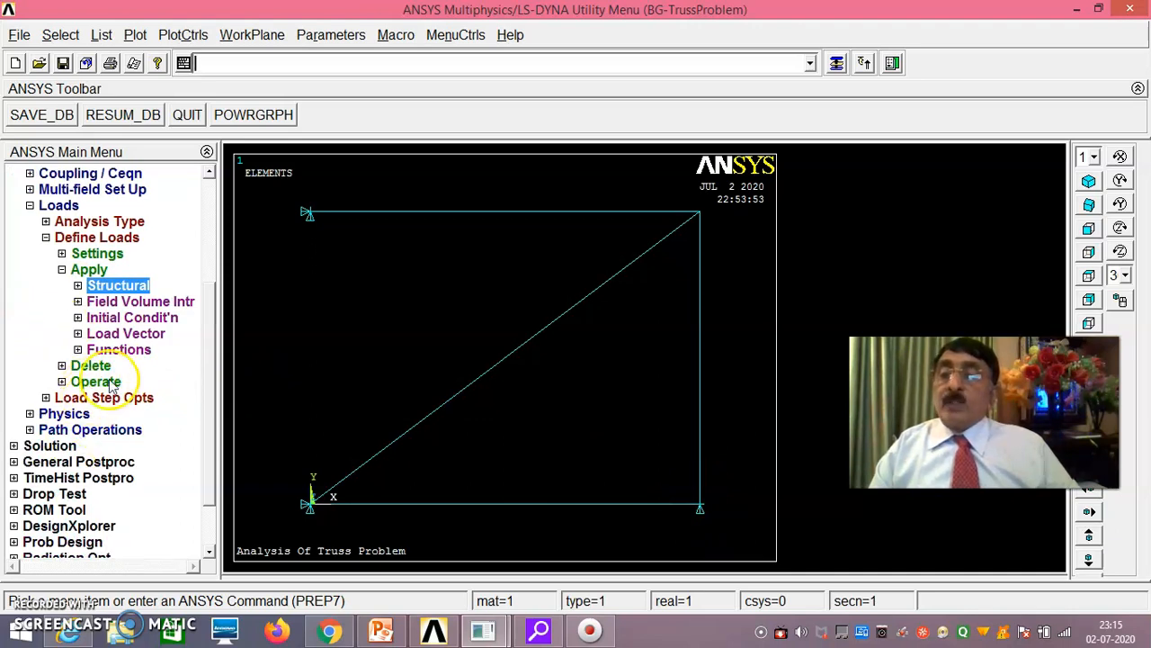
left_click(79, 286)
left_click_drag(214, 287, 215, 345)
left_click(88, 302)
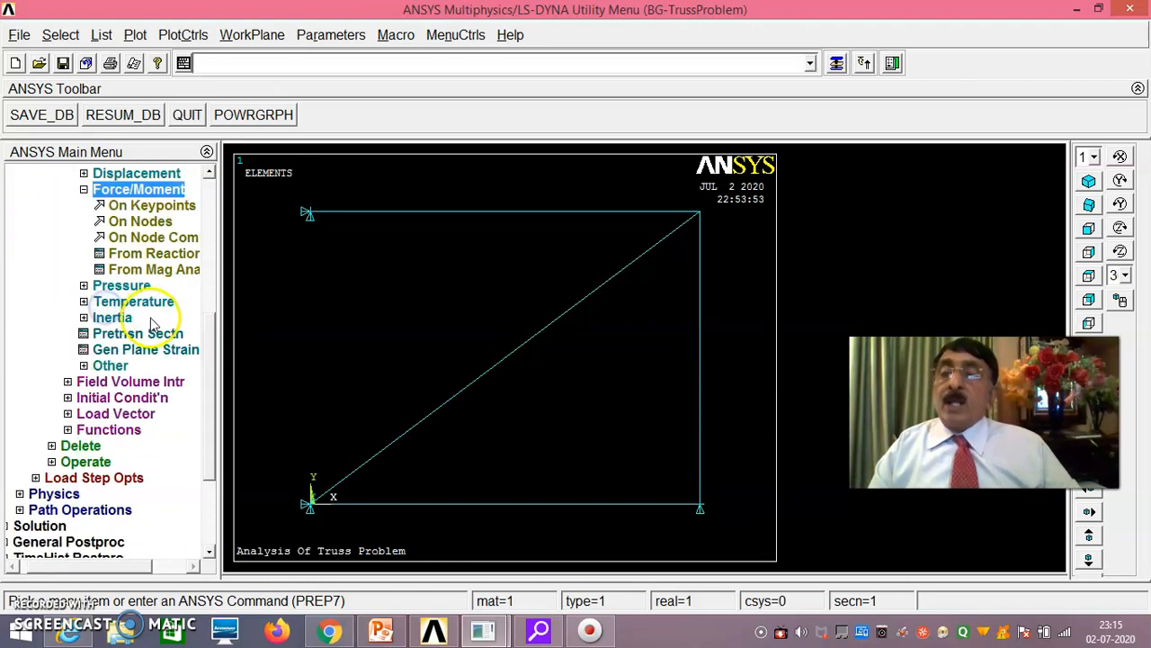
left_click(151, 205)
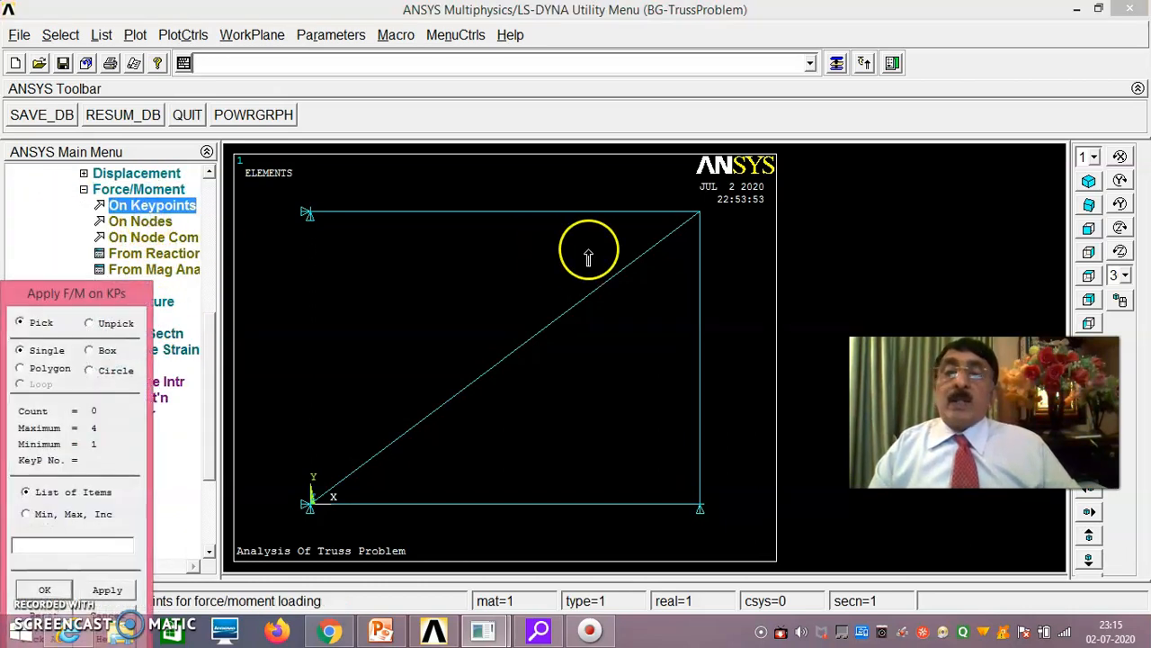
left_click(701, 218)
left_click_drag(117, 294, 199, 201)
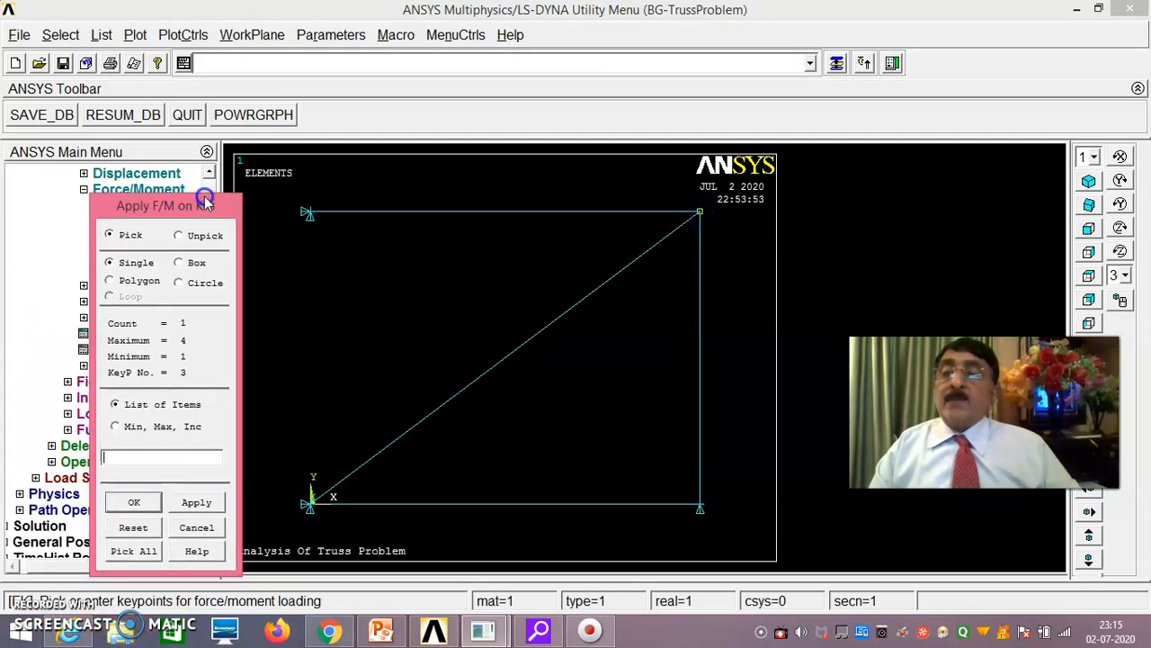
left_click(144, 497)
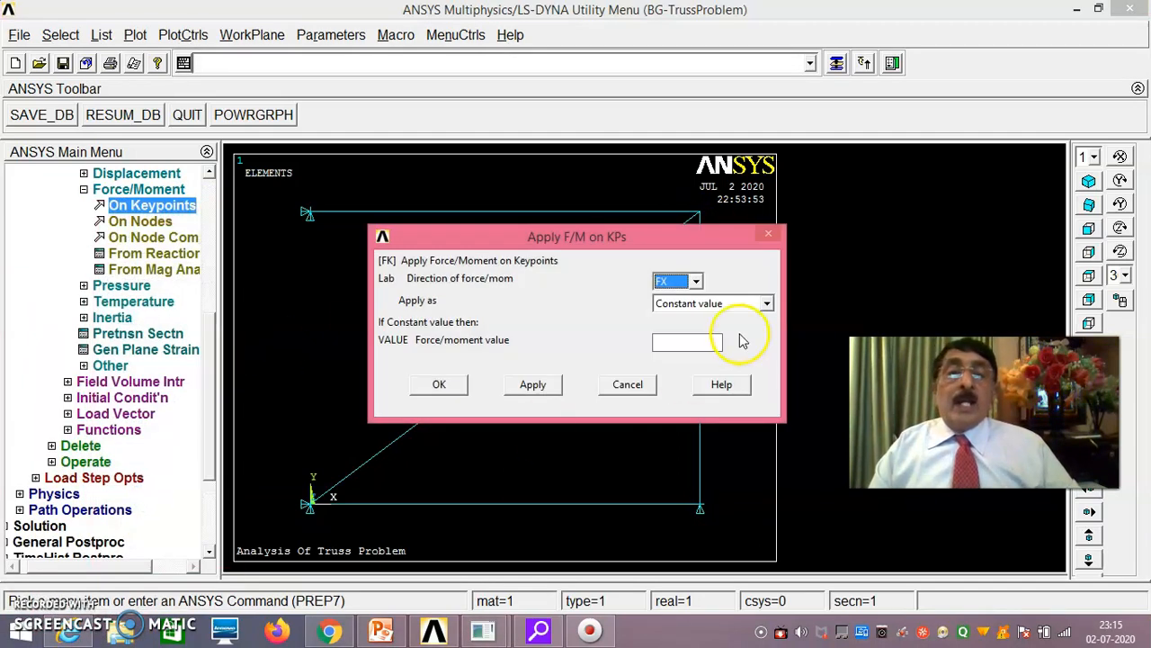
left_click(695, 281)
left_click(682, 312)
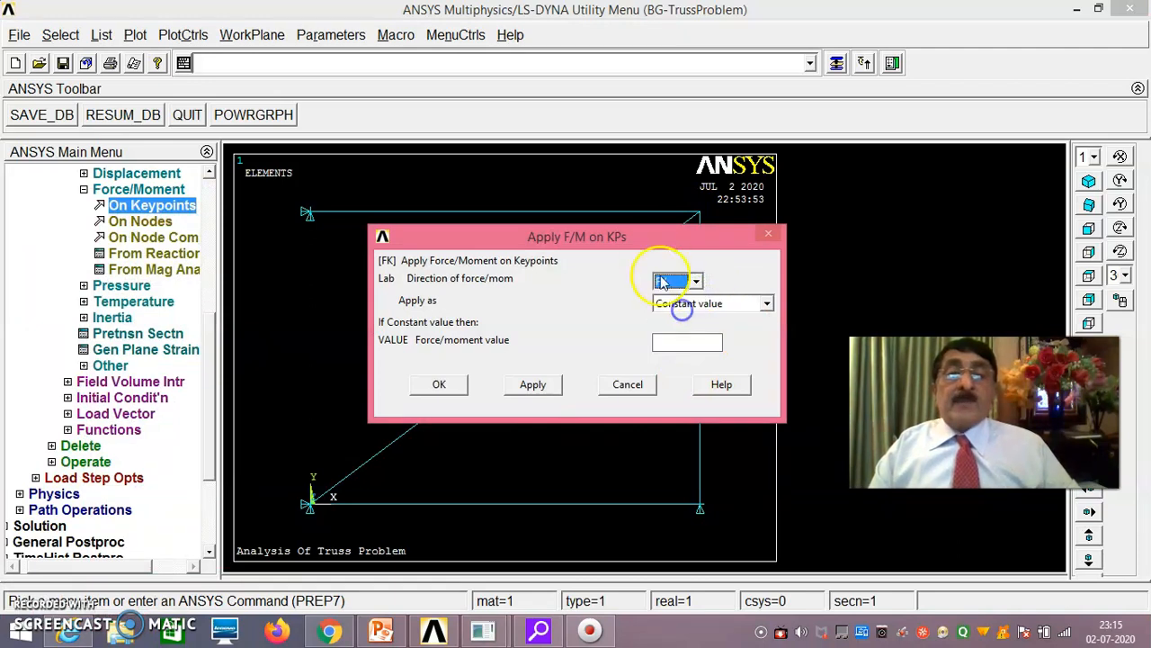
left_click_drag(641, 238, 425, 228)
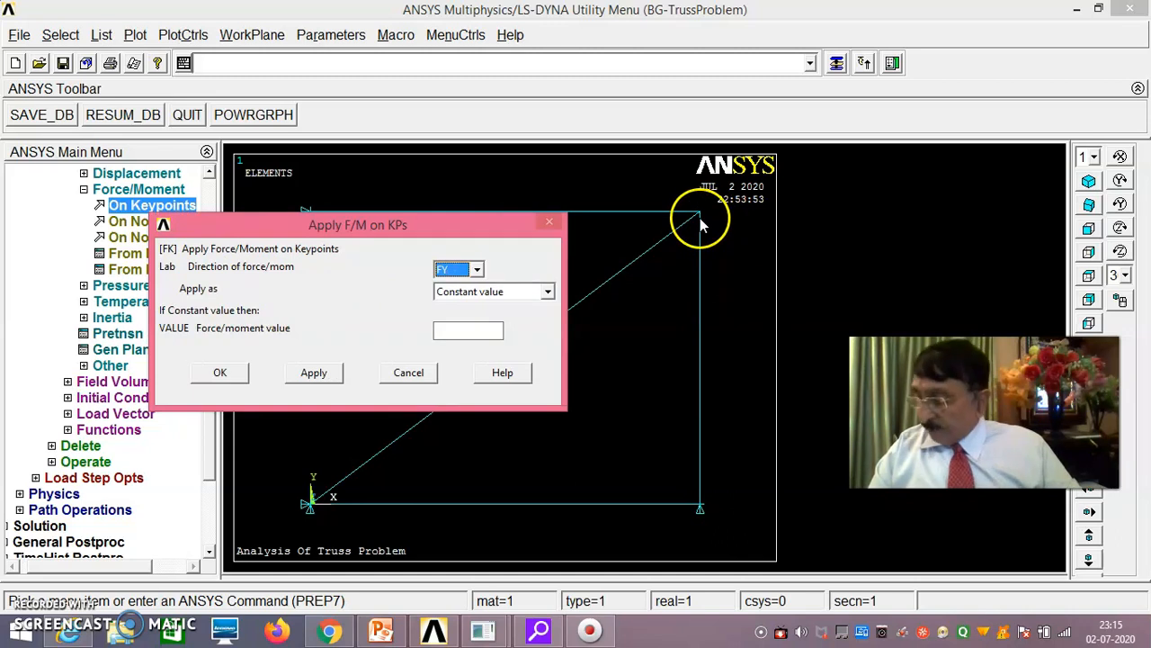
left_click_drag(427, 227, 598, 241)
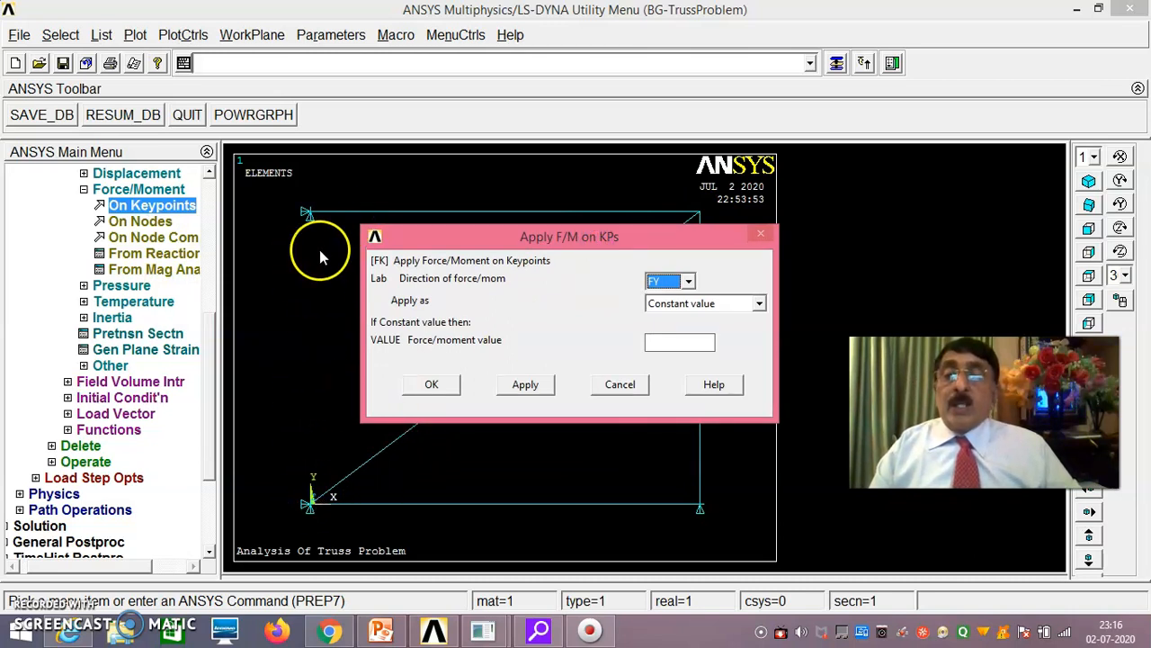
left_click_drag(563, 238, 445, 243)
left_click(561, 345)
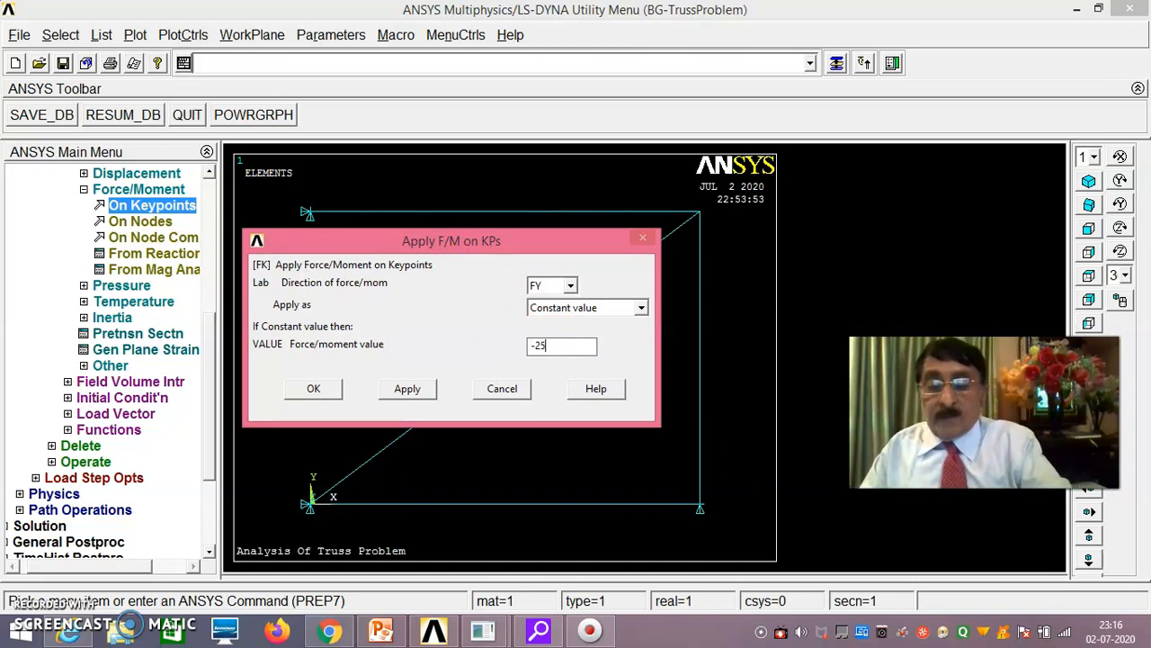
left_click(326, 390)
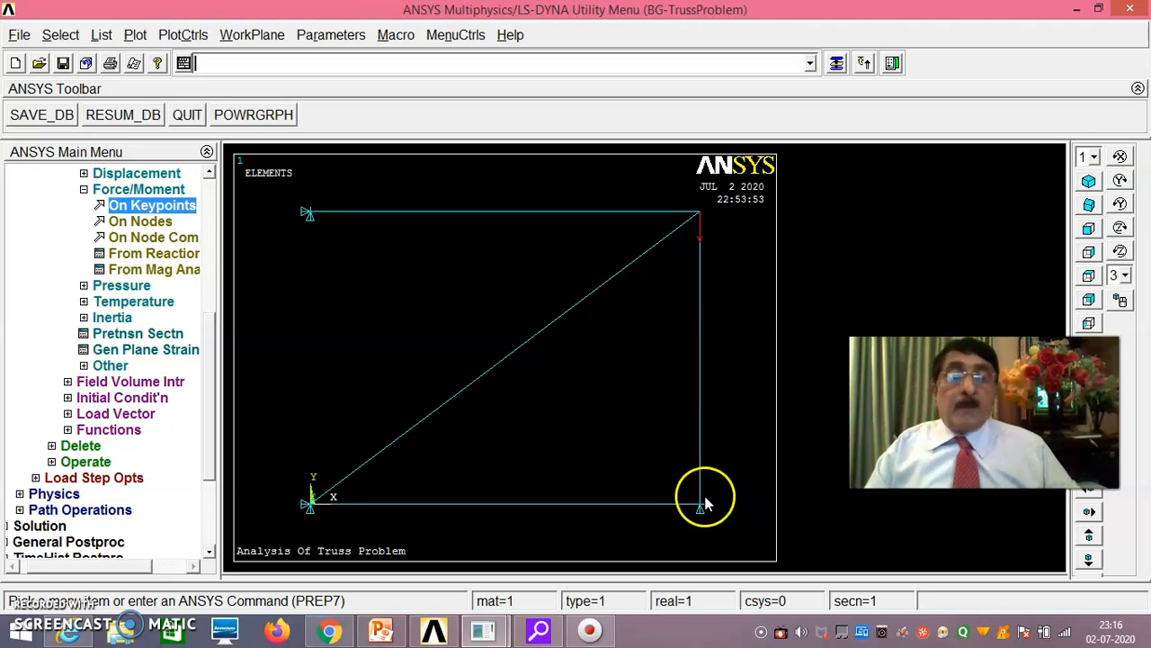
Step: Apply a constant force of 2000 in the FX direction on the truss's lower-right keypoint
left_click(141, 206)
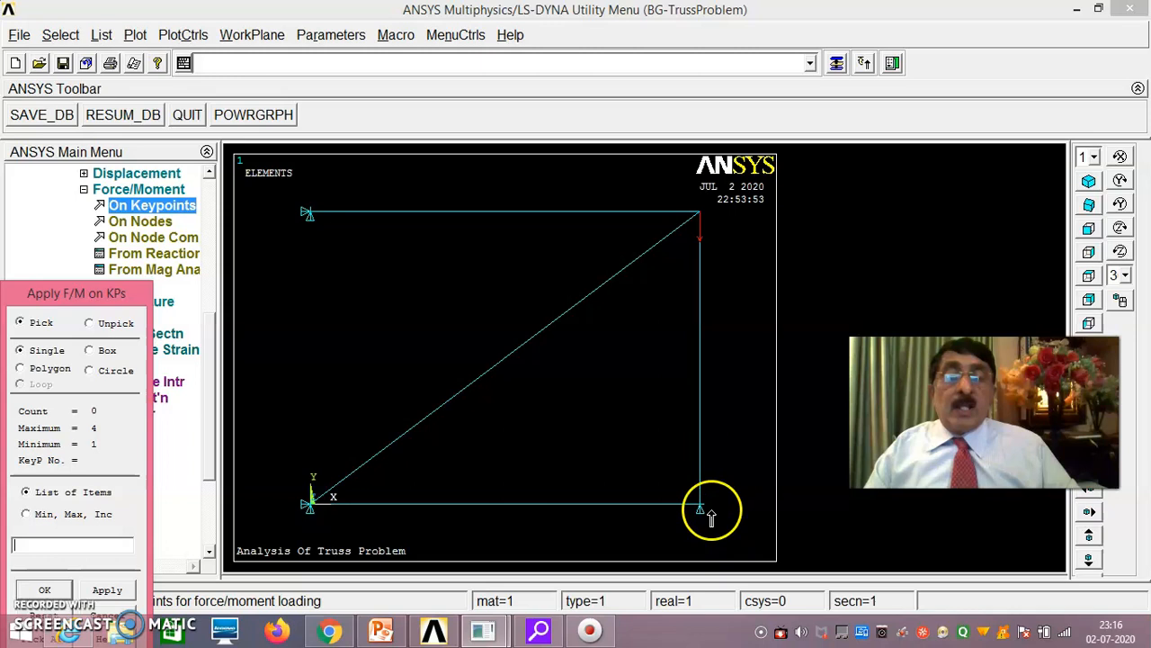
left_click(46, 591)
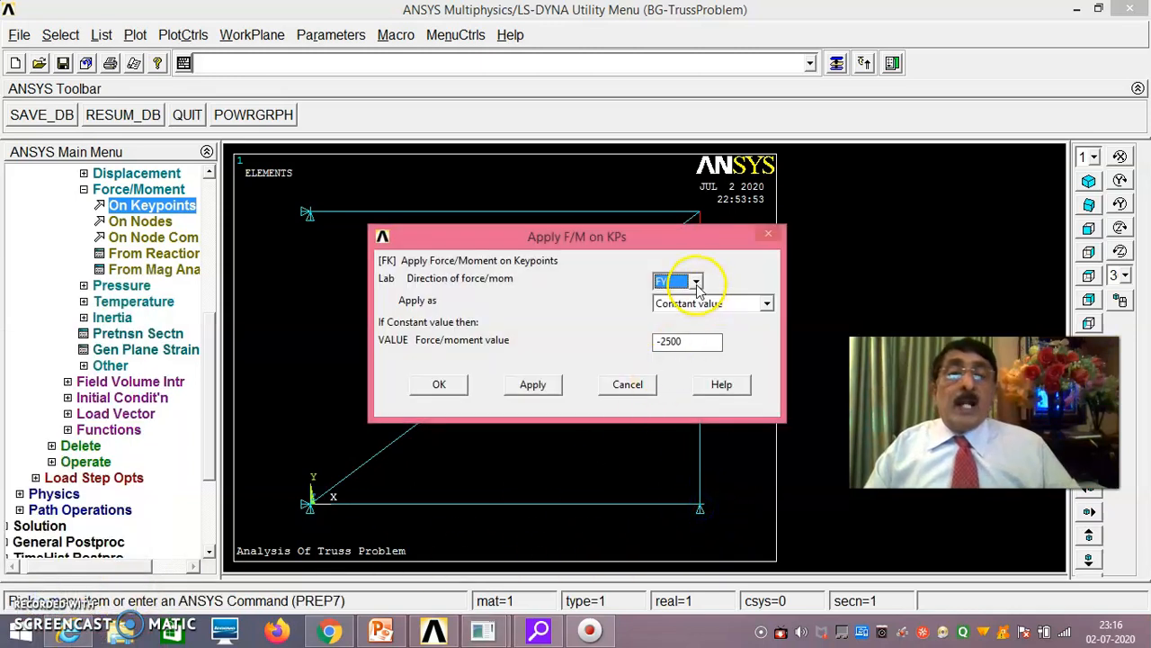
left_click(696, 283)
left_click(685, 298)
left_click(693, 340)
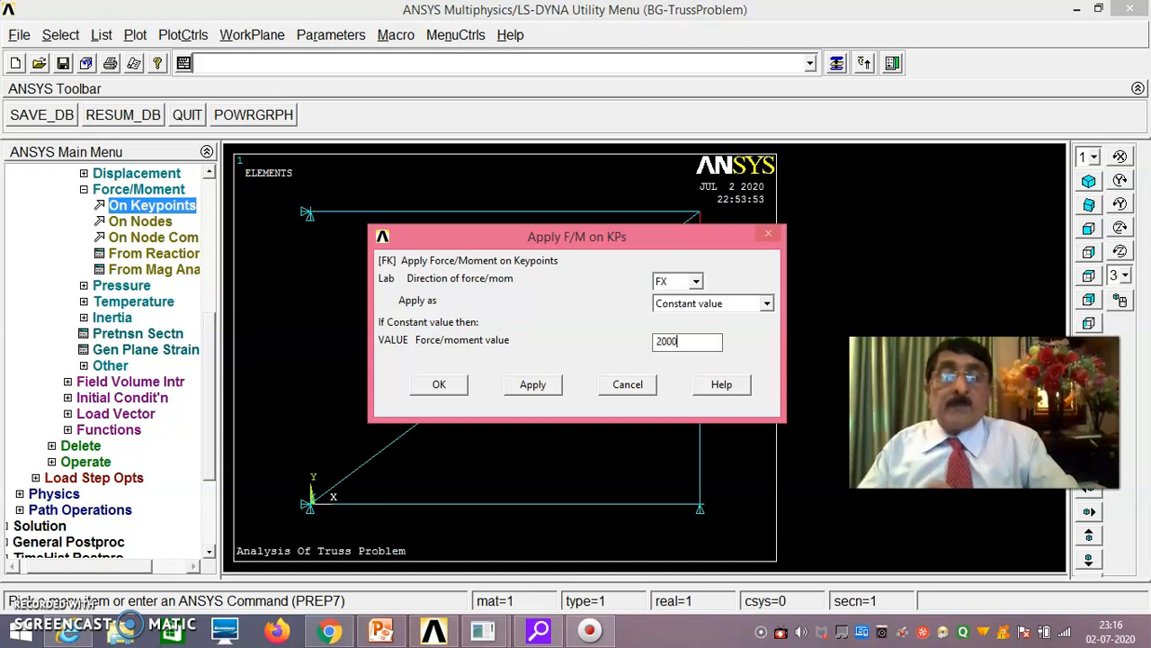
left_click(436, 385)
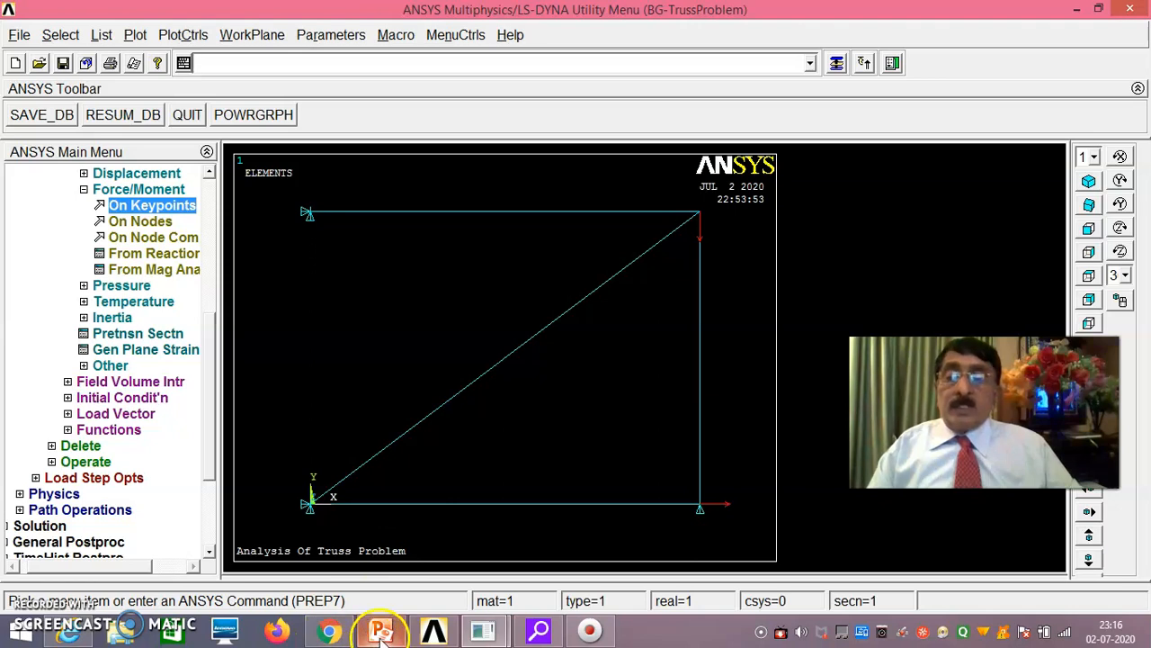
Step: Compare the applied loads with the PROBLEM-1 truss slide in PowerPoint and return to the ANSYS model
mouse_move(382, 630)
mouse_move(386, 555)
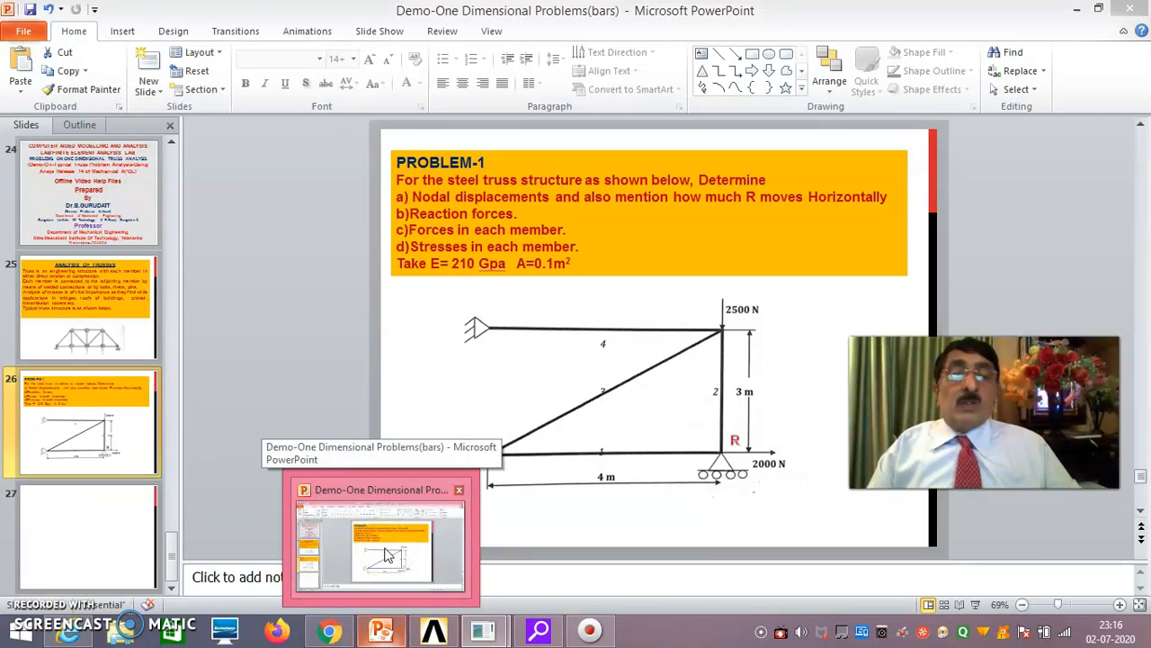
mouse_move(434, 629)
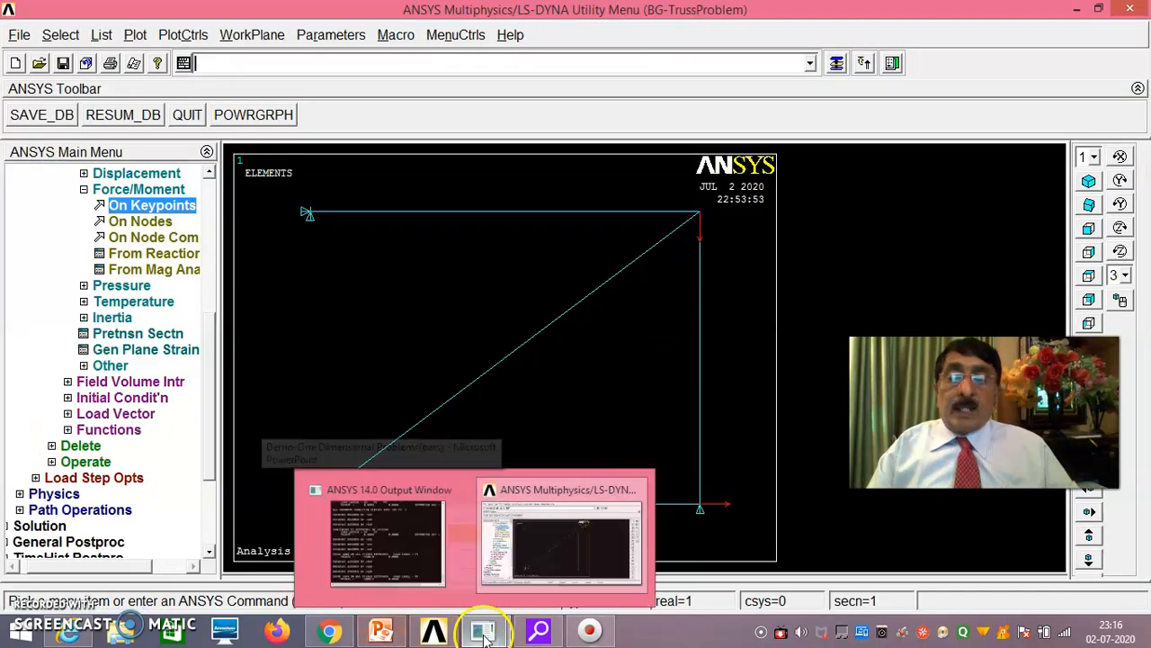
left_click(603, 578)
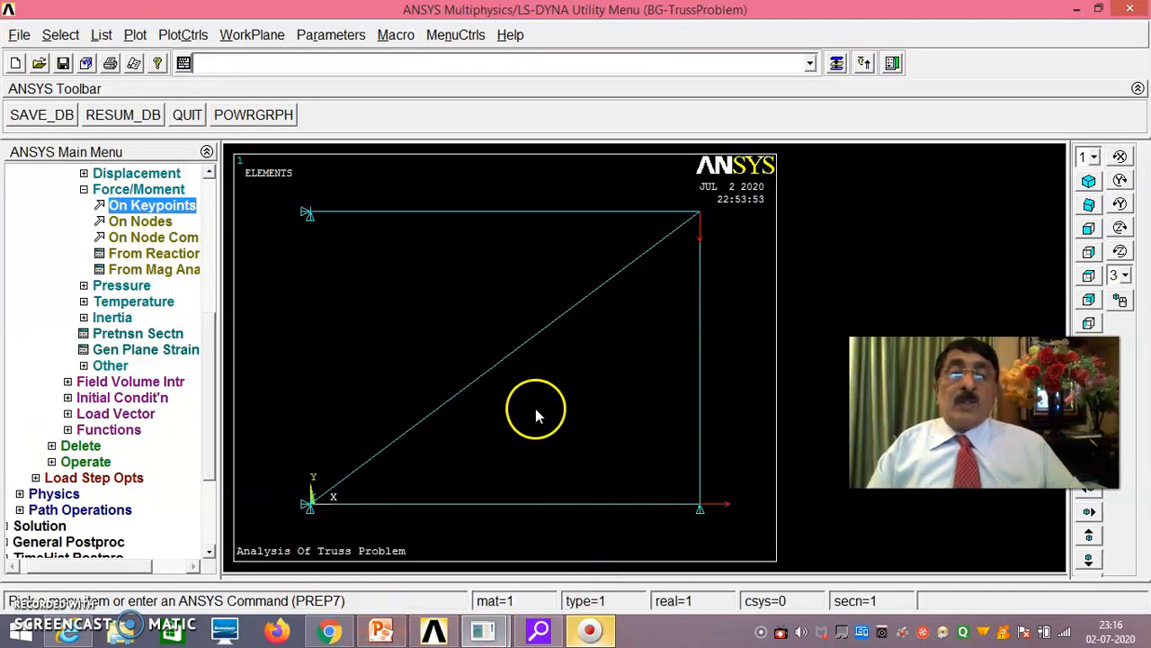
left_click(83, 189)
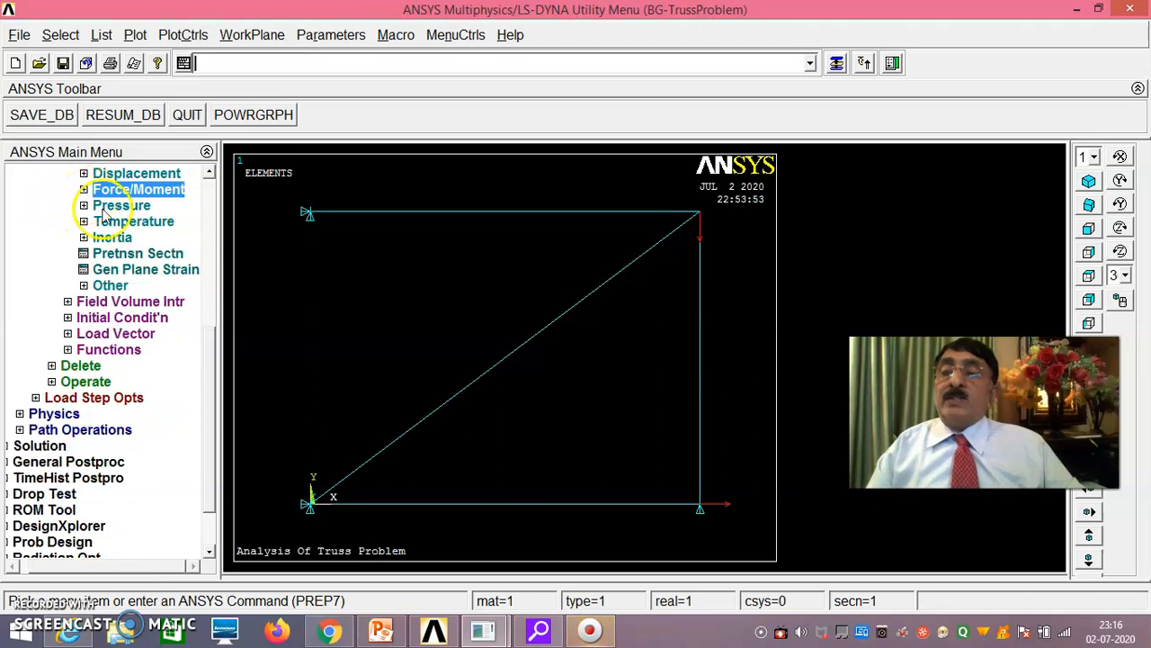
Step: Solve the current load step for the loaded truss and close the solution note and status listing
left_click_drag(211, 342, 209, 286)
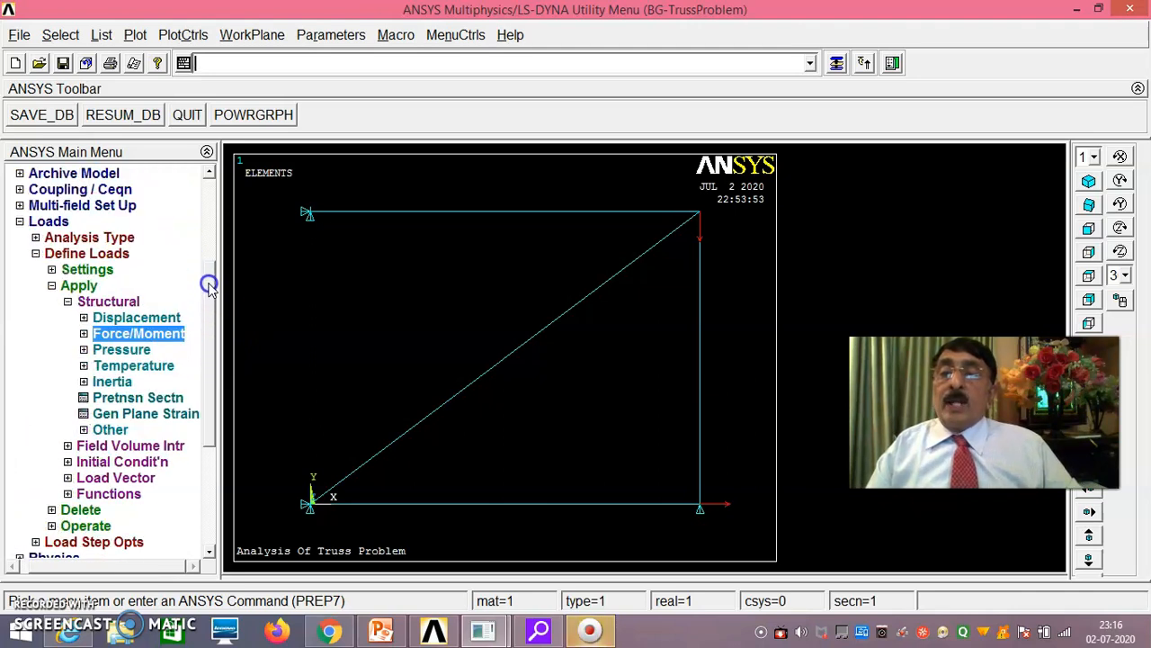
left_click(79, 286)
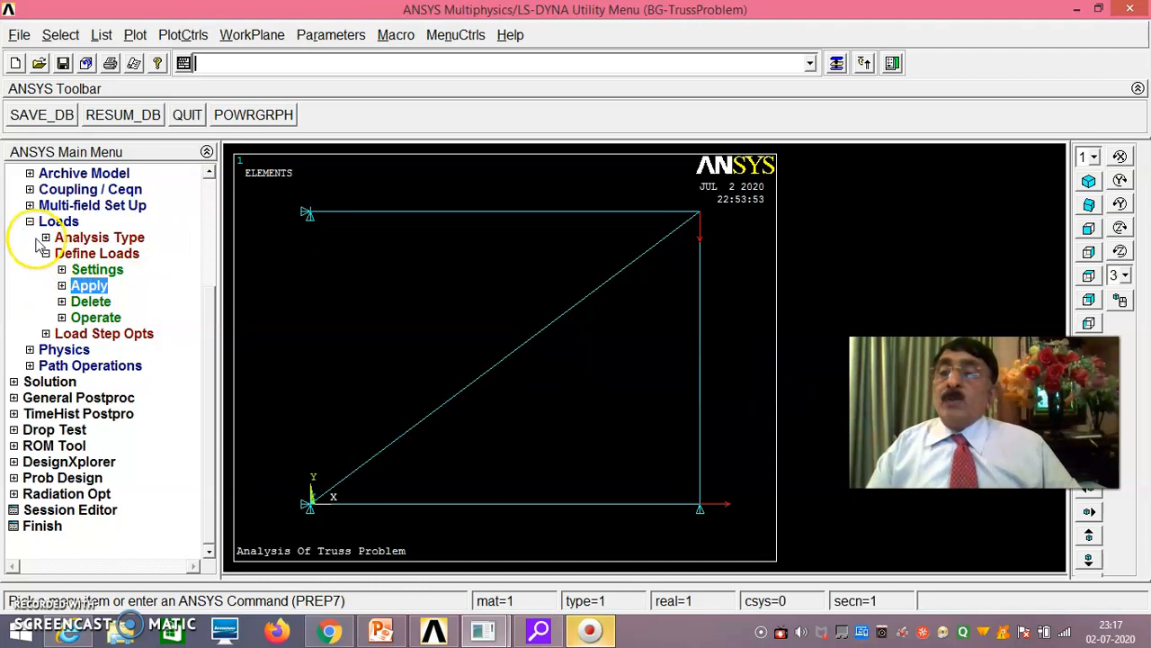
left_click(50, 382)
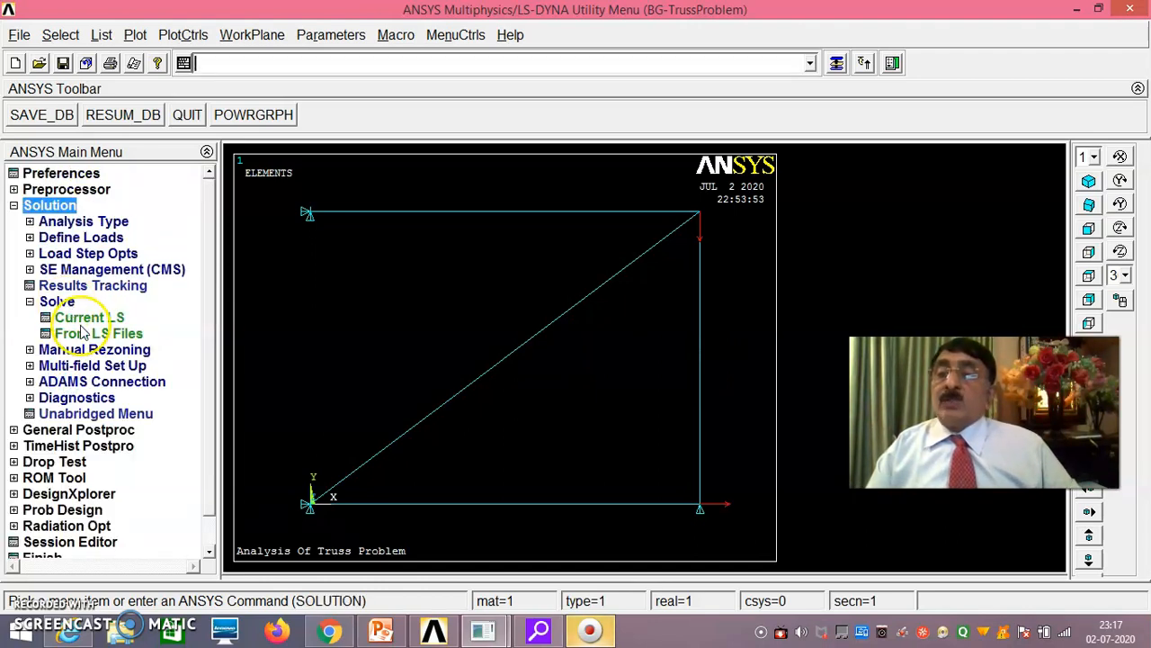
left_click(85, 317)
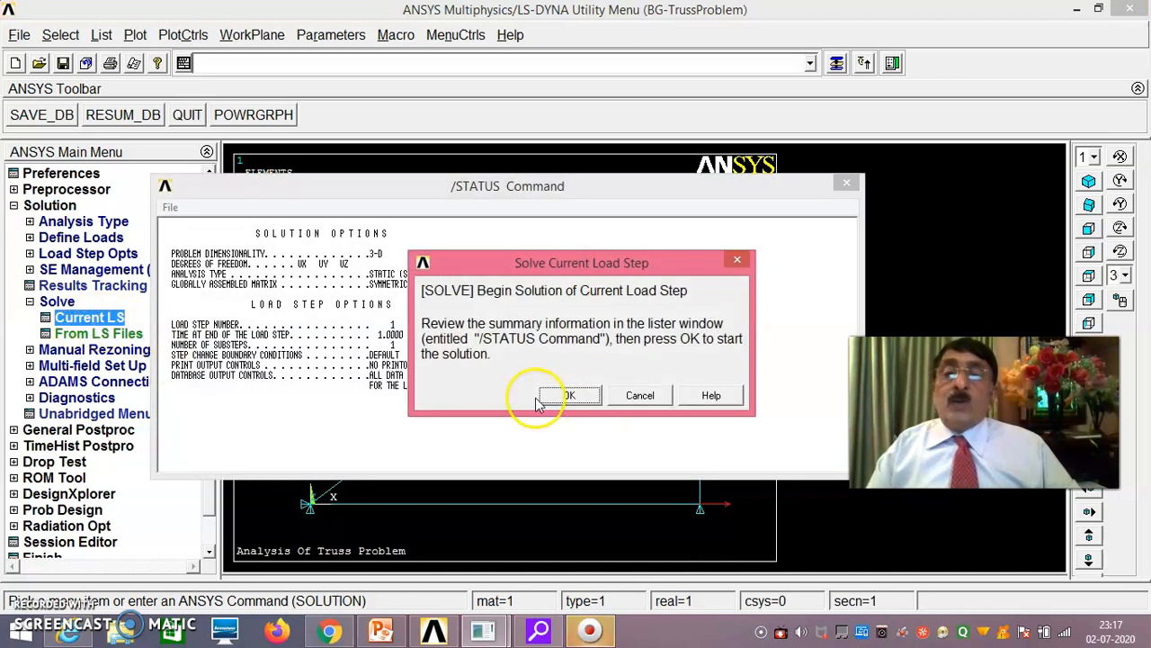
left_click(553, 396)
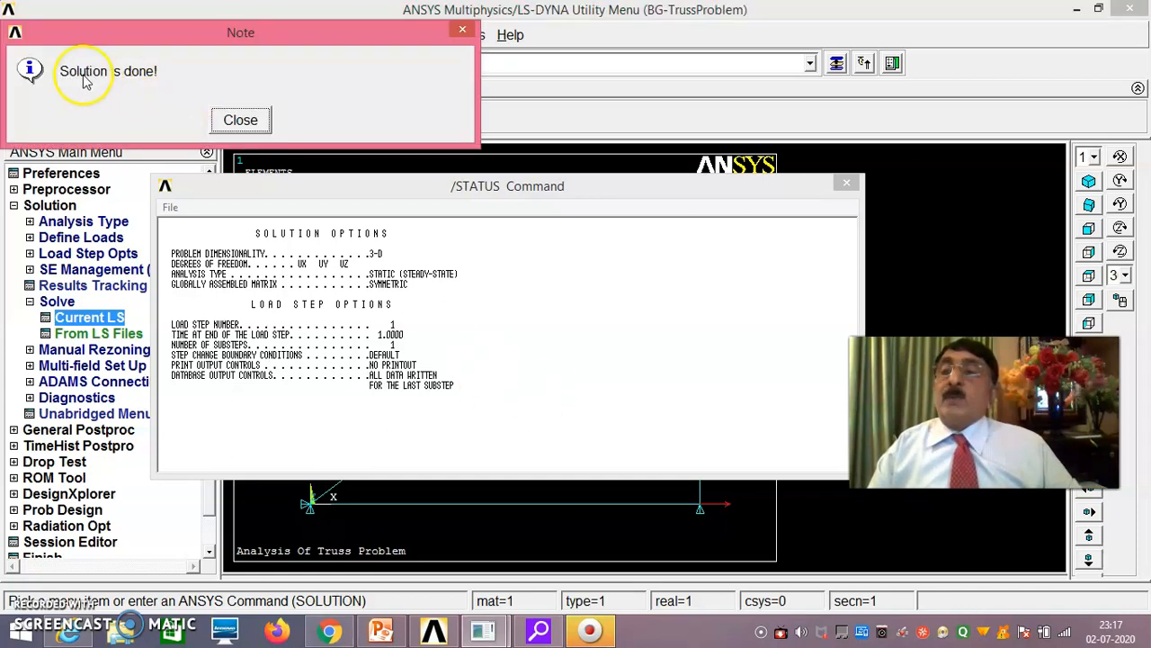
left_click(241, 121)
left_click(171, 208)
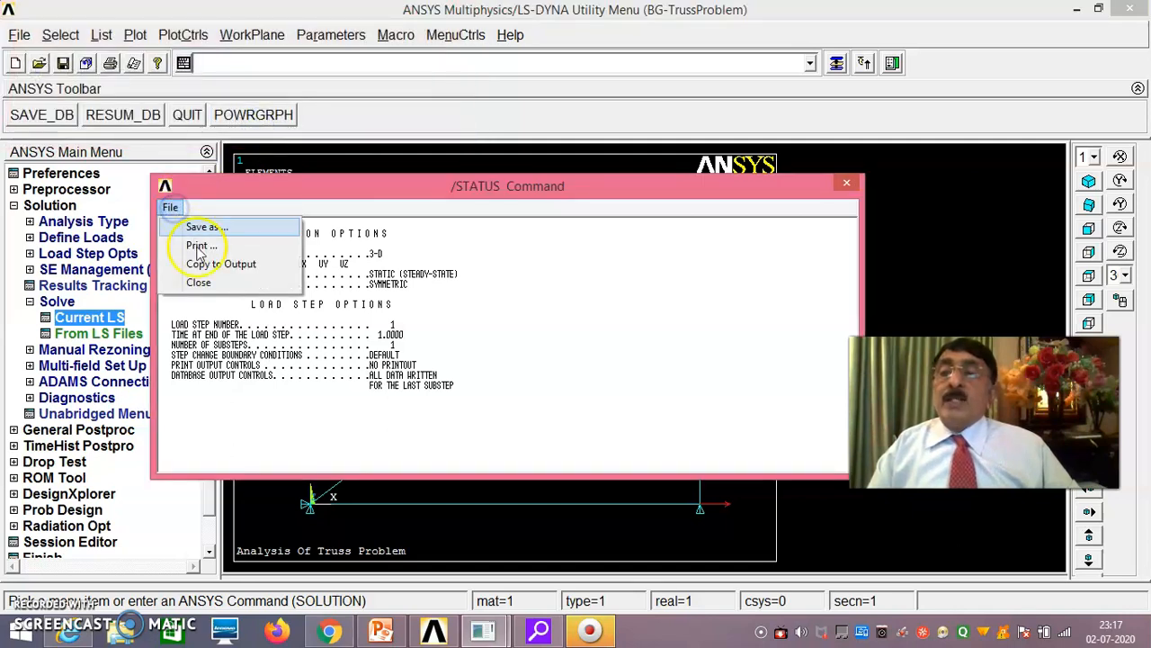
left_click(203, 283)
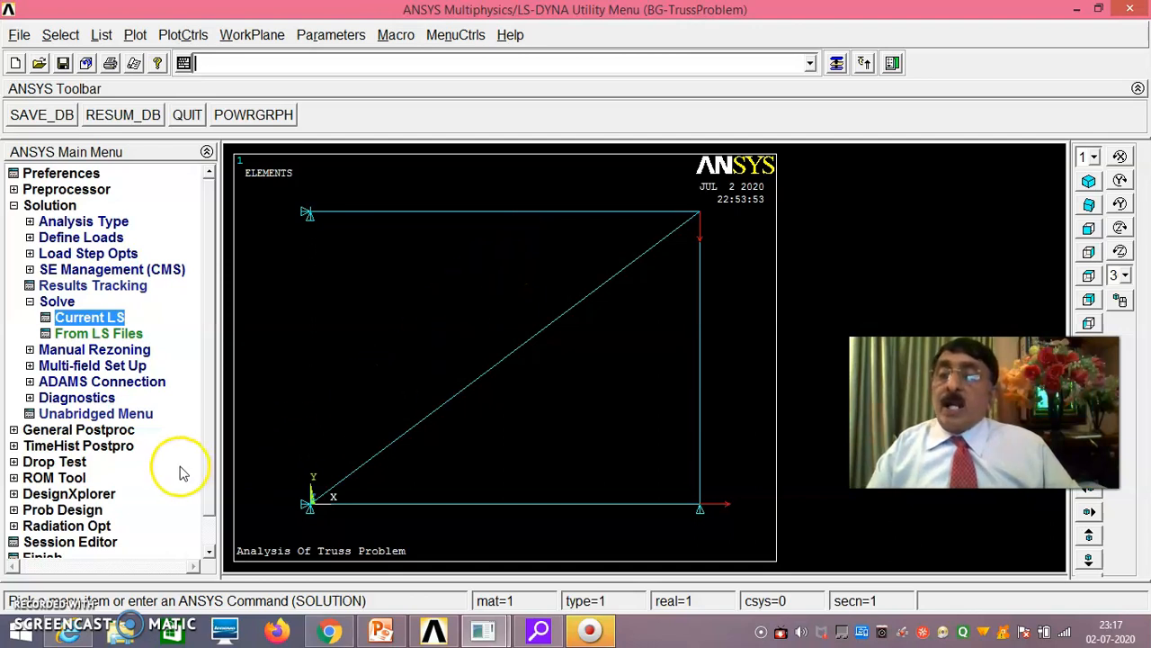
Step: List the nodal DOF solution for Displacement vector sum and move the listing clear of the truss model
left_click(30, 301)
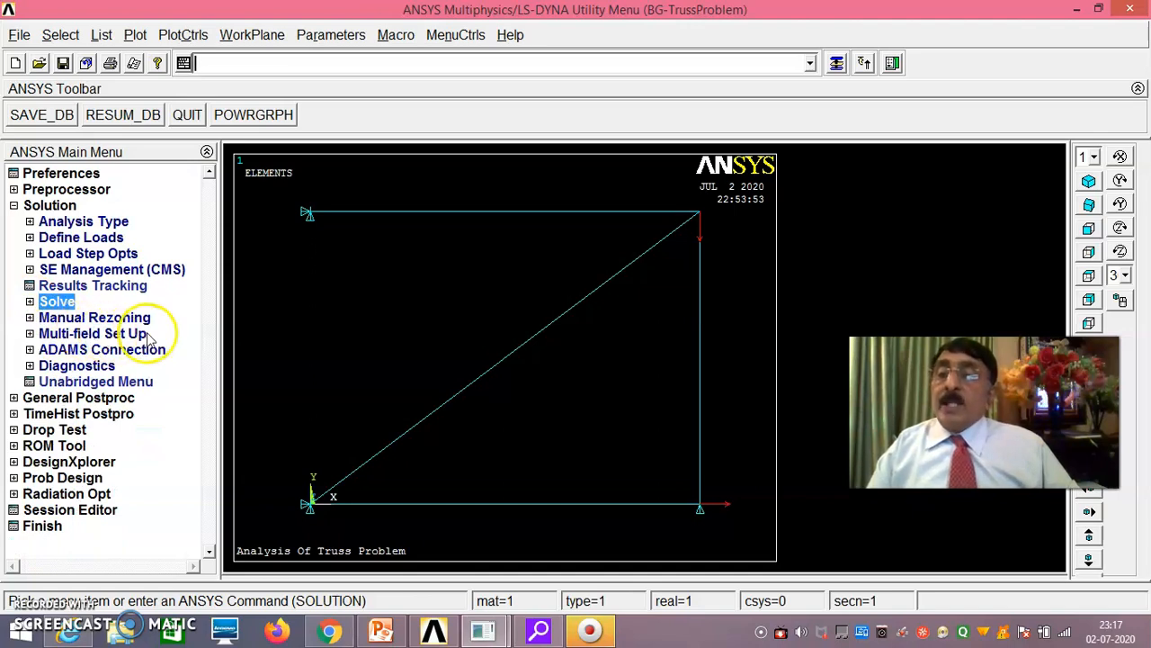
left_click(106, 398)
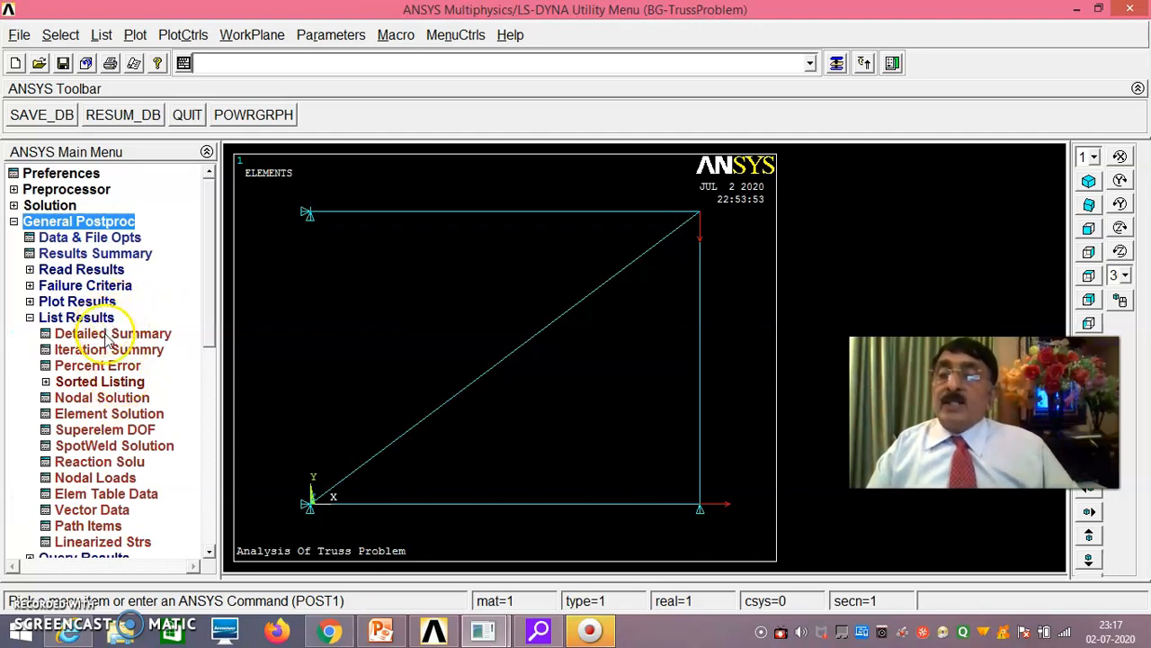
left_click(132, 400)
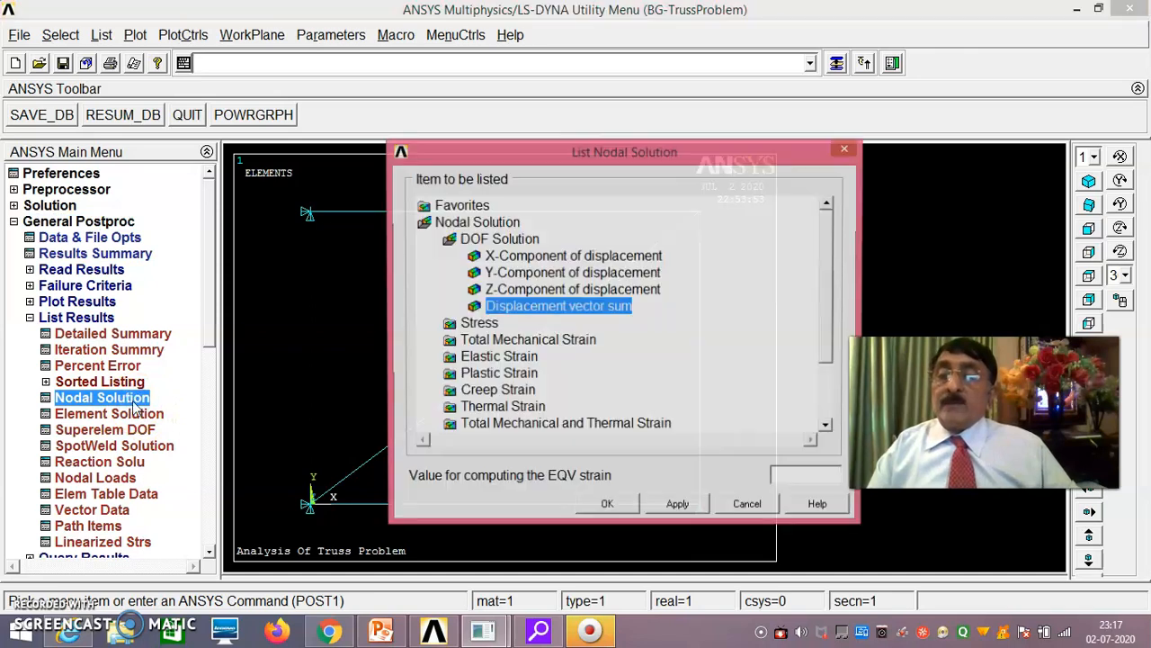
left_click(608, 506)
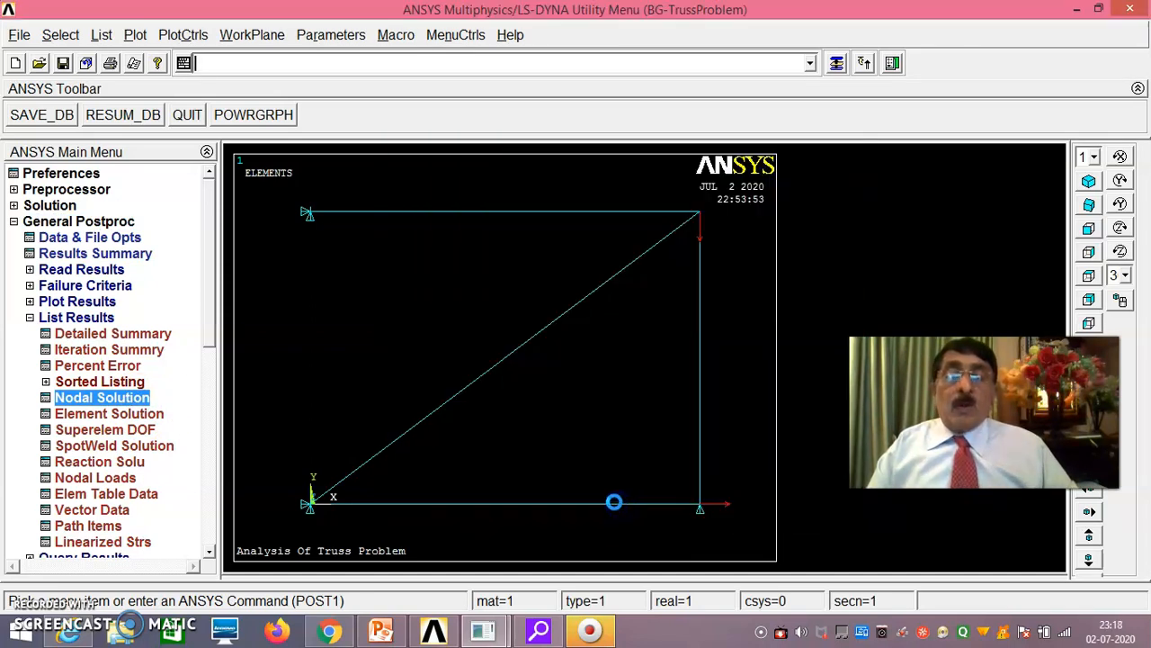
left_click_drag(497, 200, 944, 15)
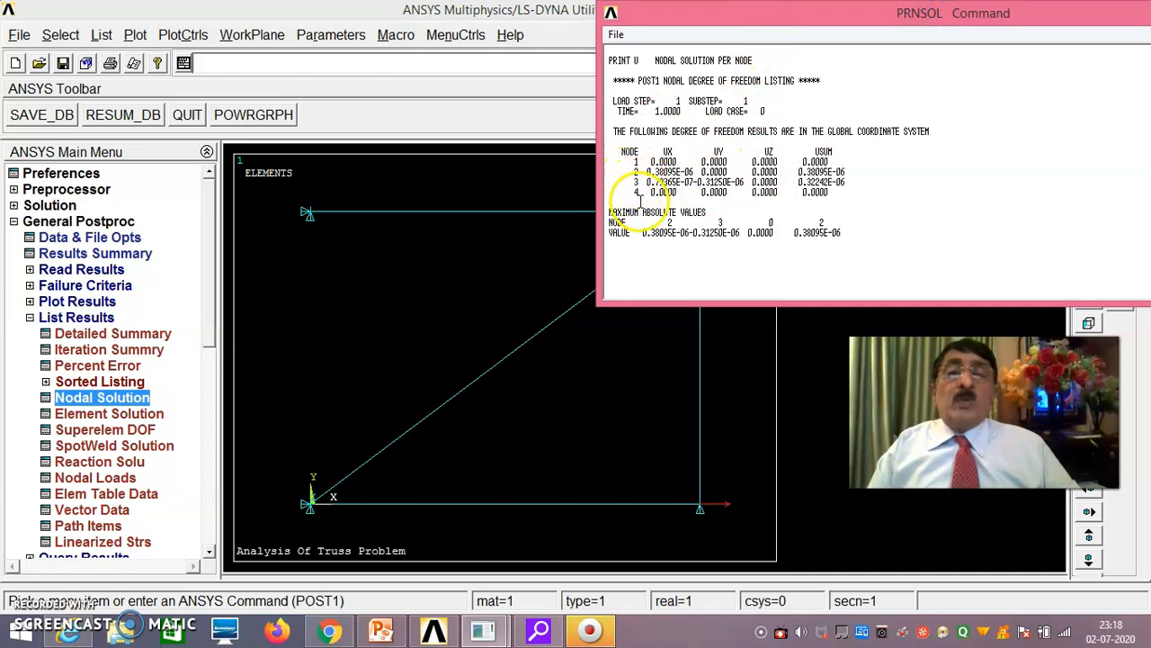
left_click_drag(736, 18, 799, 77)
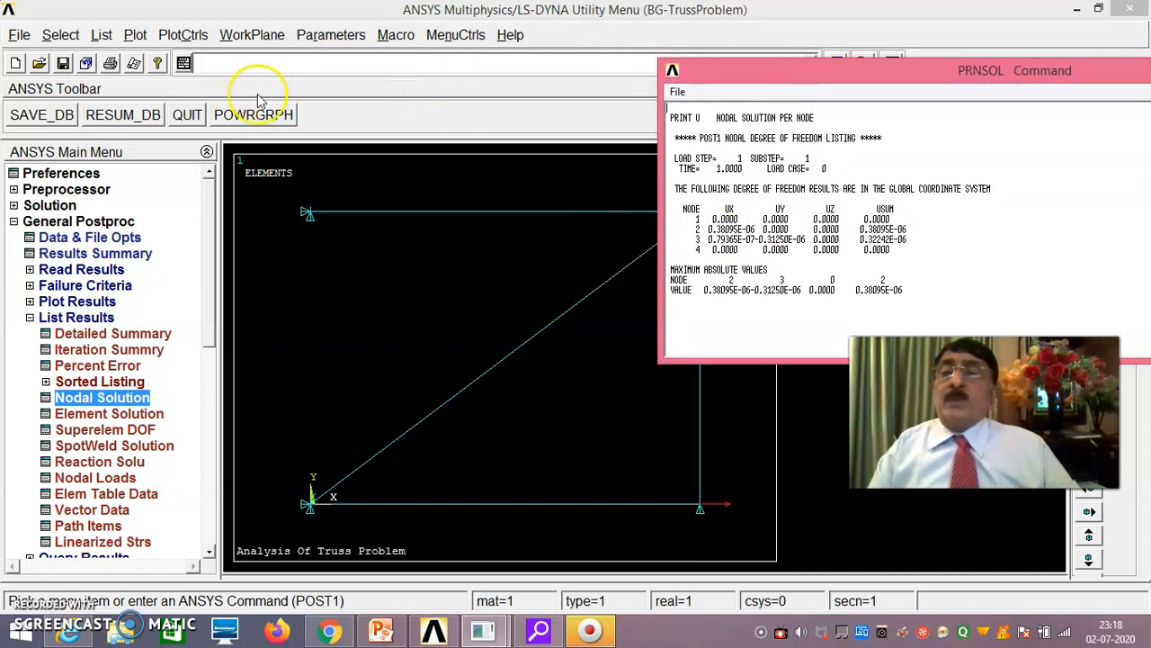
Step: Turn on node numbers and element numbers in the plot numbering controls and replot the truss
left_click(184, 36)
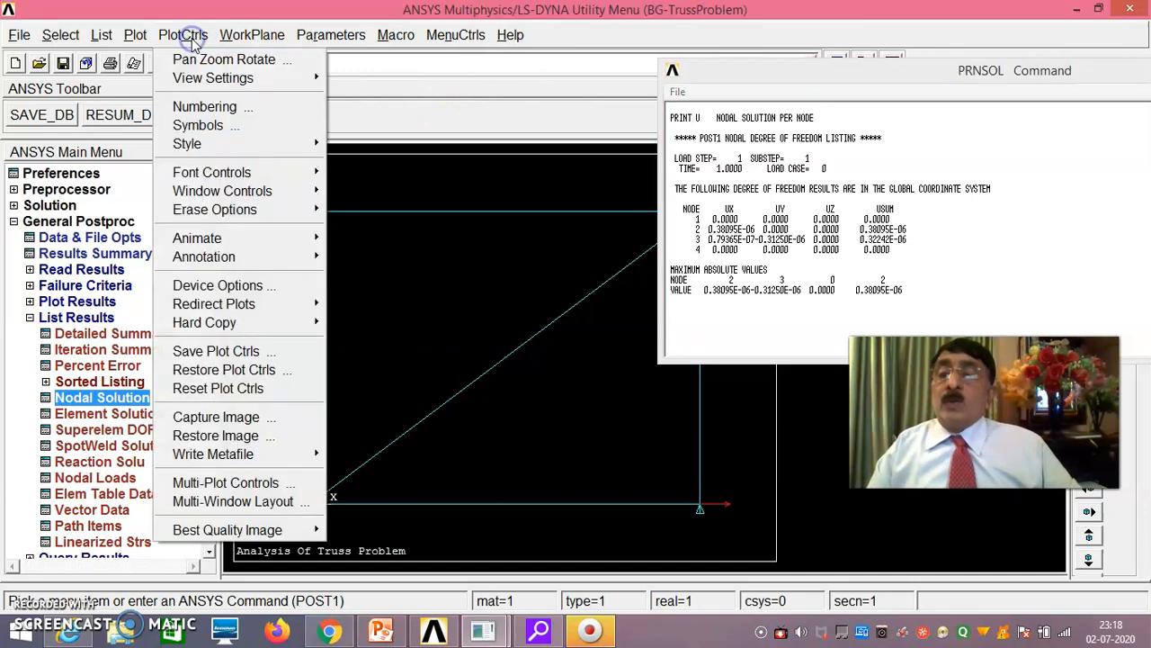
left_click(209, 106)
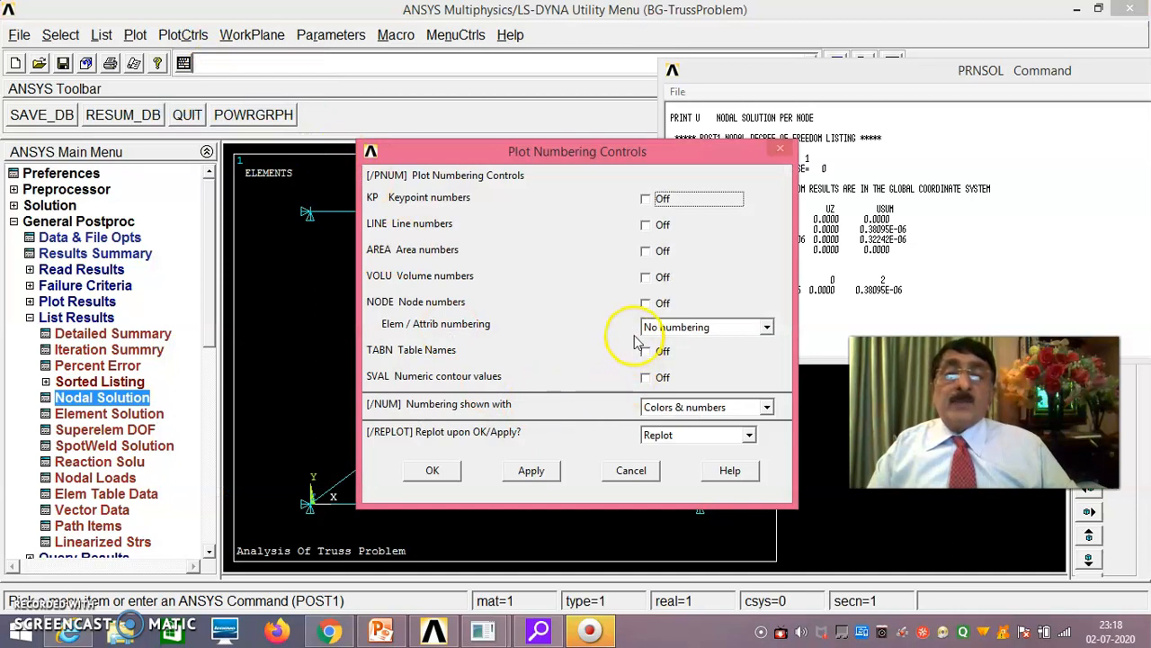
left_click(647, 306)
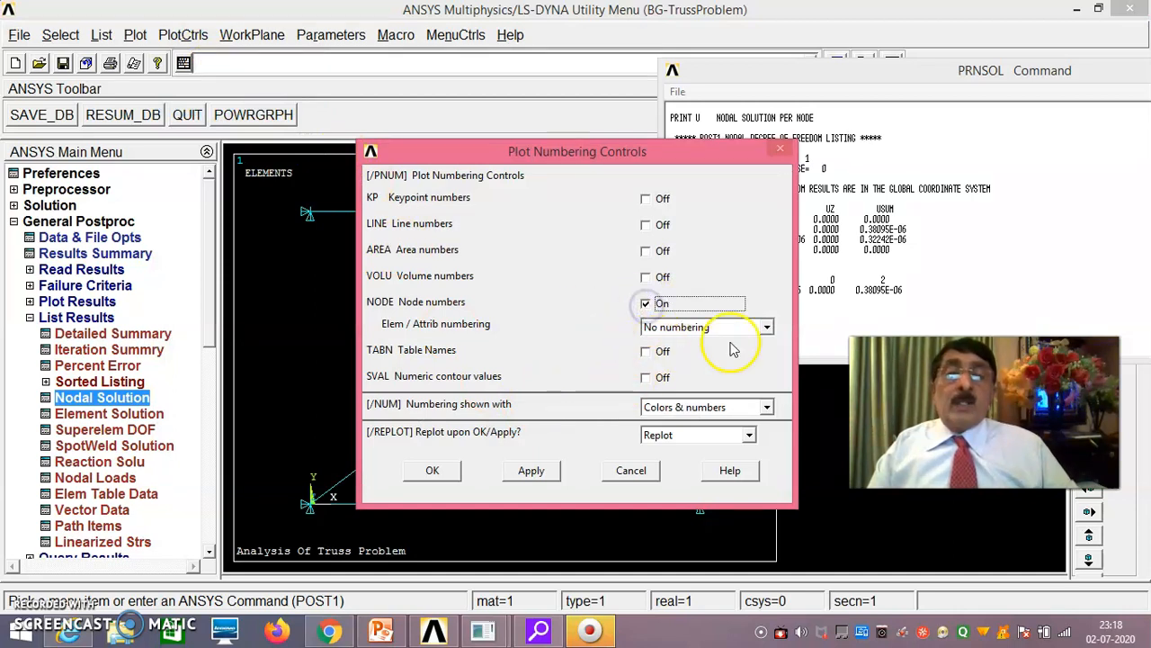
left_click(766, 328)
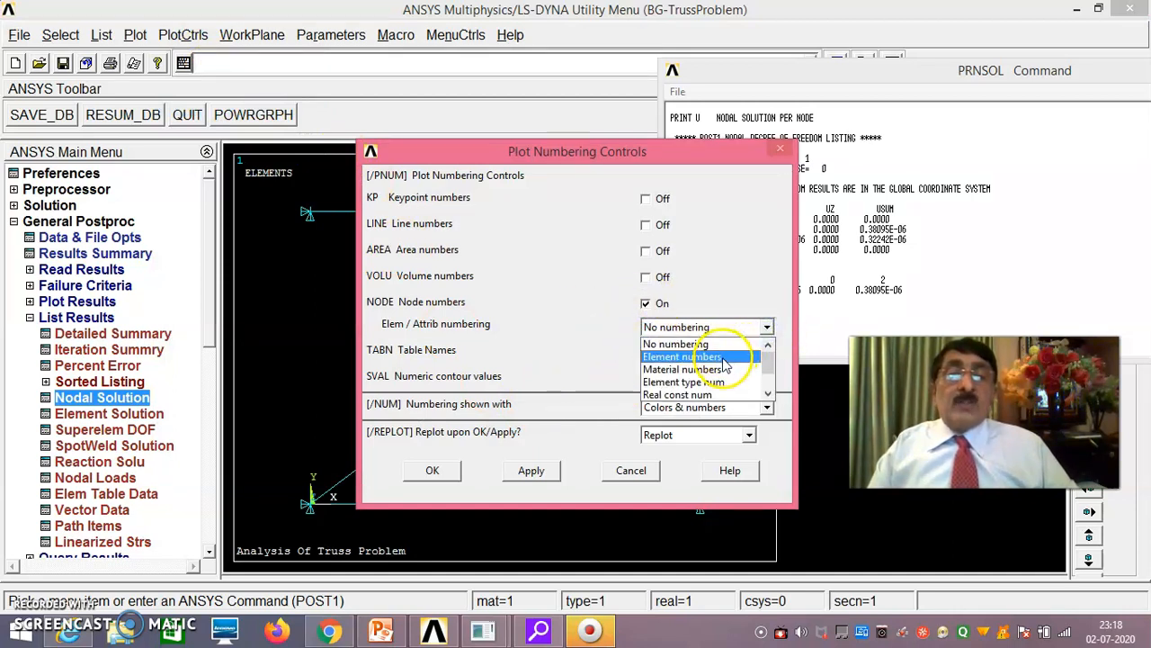
left_click(684, 340)
left_click(432, 472)
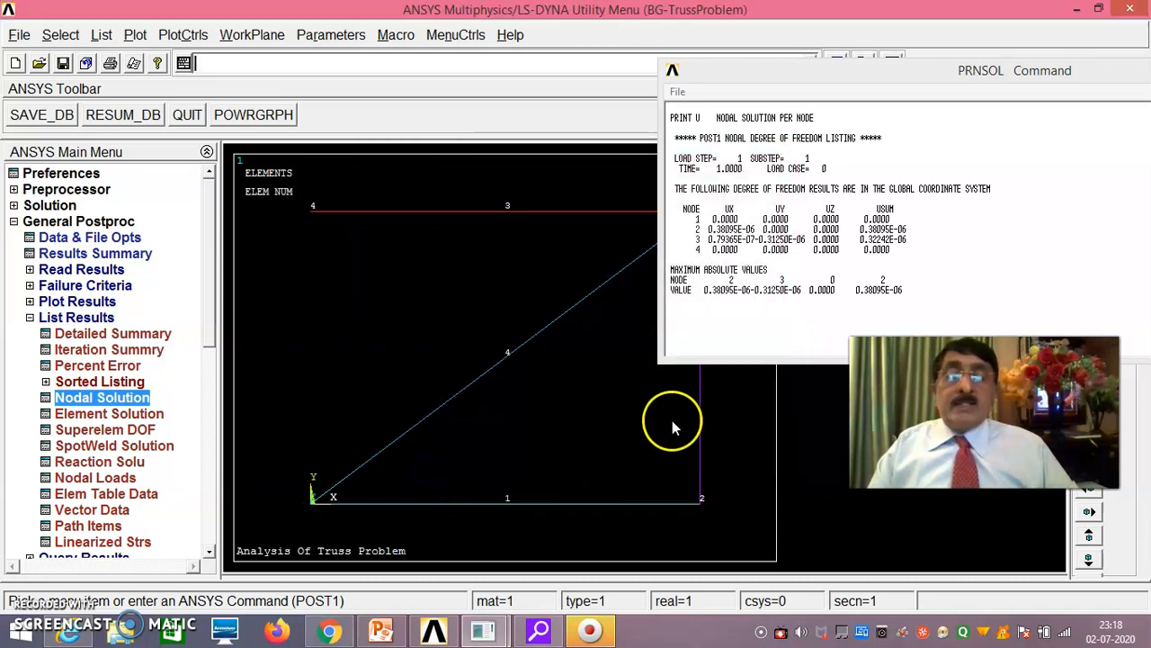
Step: Compare the UX and UY displacements of each node with the numbered truss, then close the displacement listing
left_click_drag(790, 77, 859, 114)
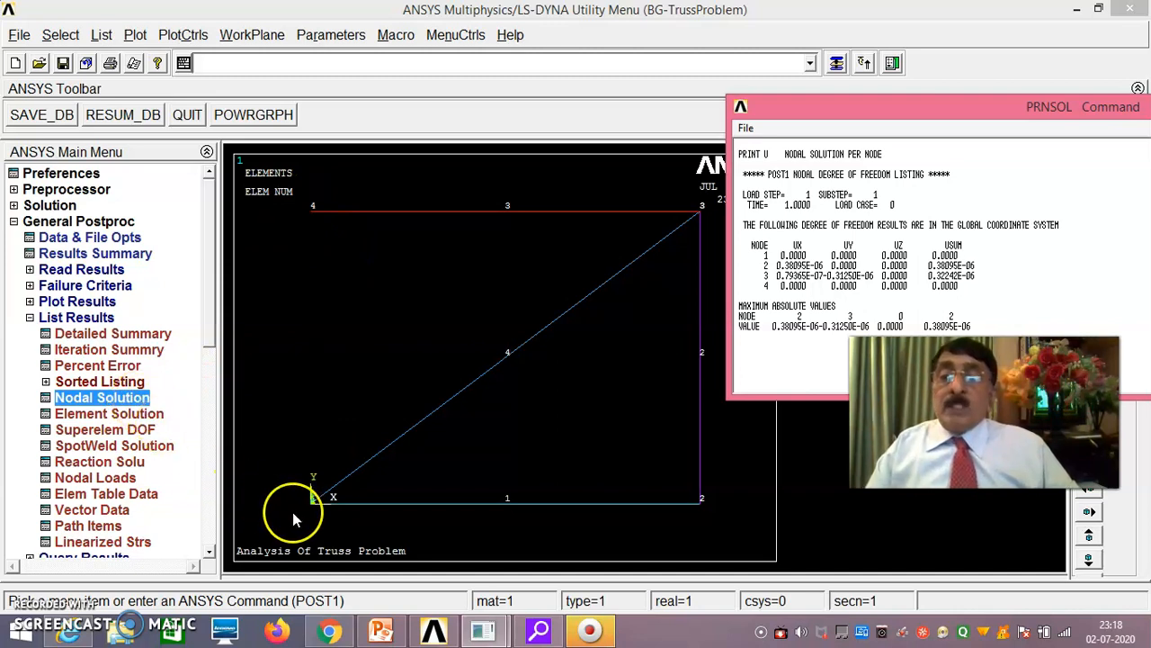
left_click_drag(903, 113, 822, 101)
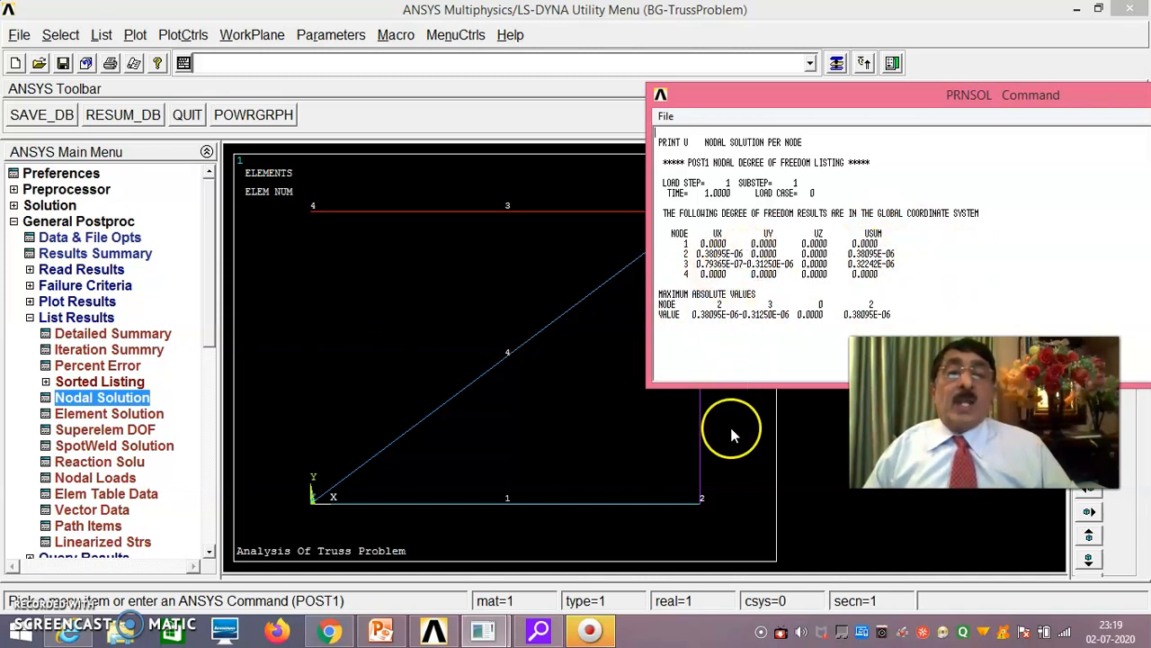
left_click_drag(809, 98, 888, 101)
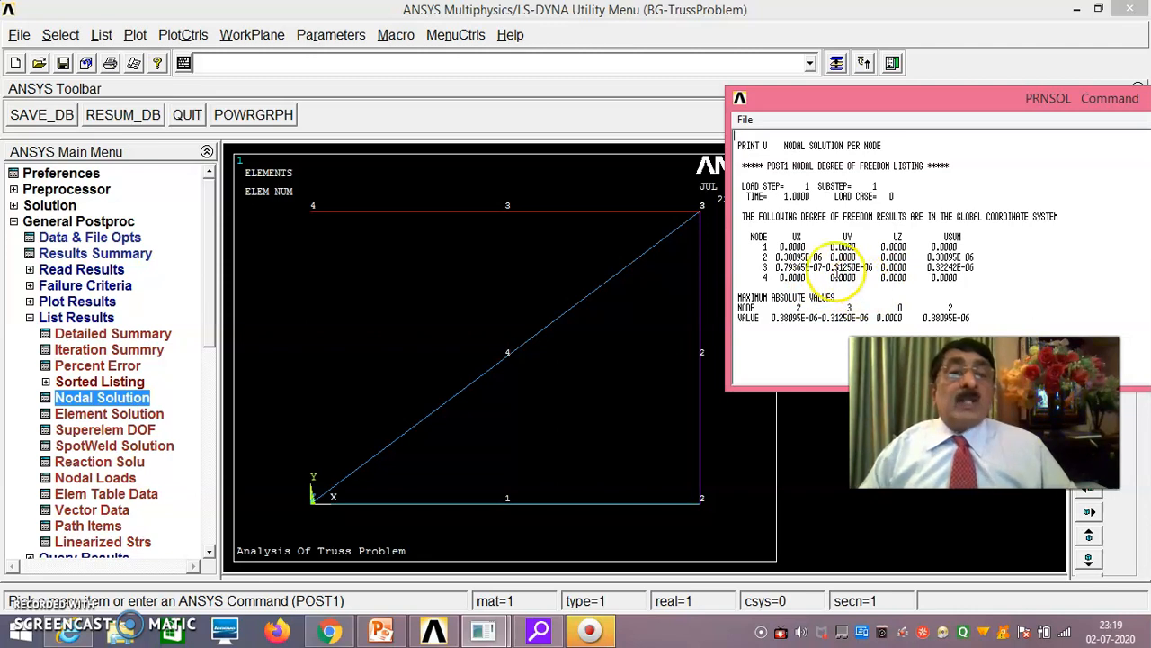
left_click_drag(875, 117, 469, 126)
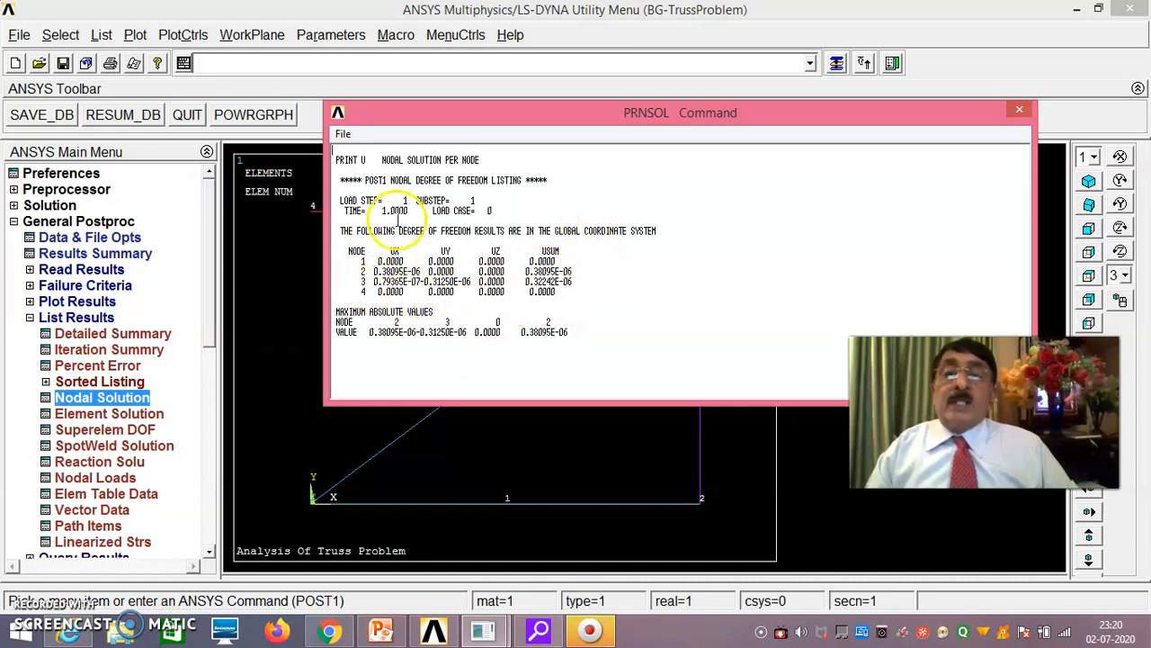
left_click(344, 135)
left_click(370, 206)
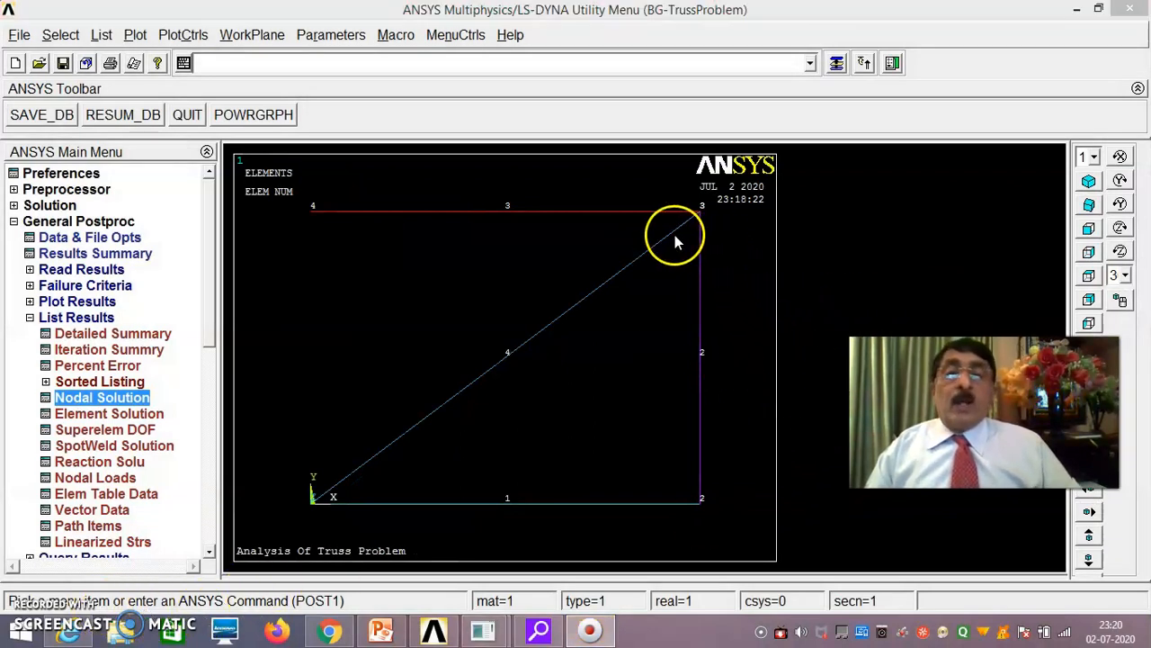
Step: List the reaction solution, examine the FX and FY reactions beside the numbered truss, and close the listing
left_click(104, 464)
left_click(438, 419)
left_click_drag(581, 190, 1148, 140)
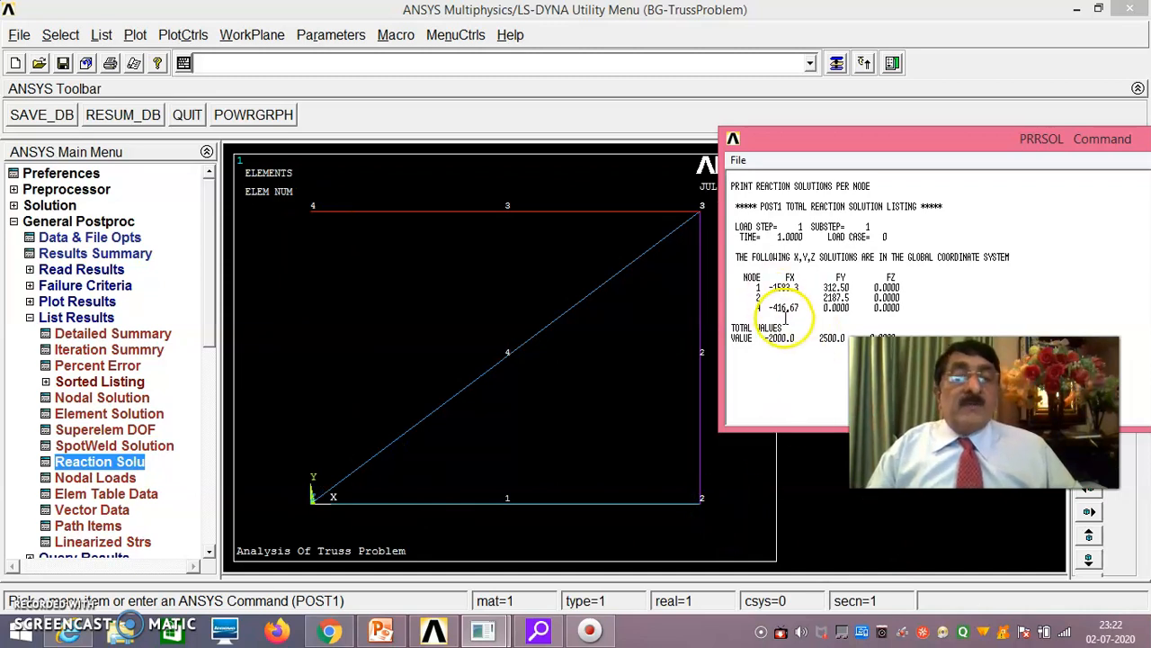
left_click_drag(957, 139, 1061, 124)
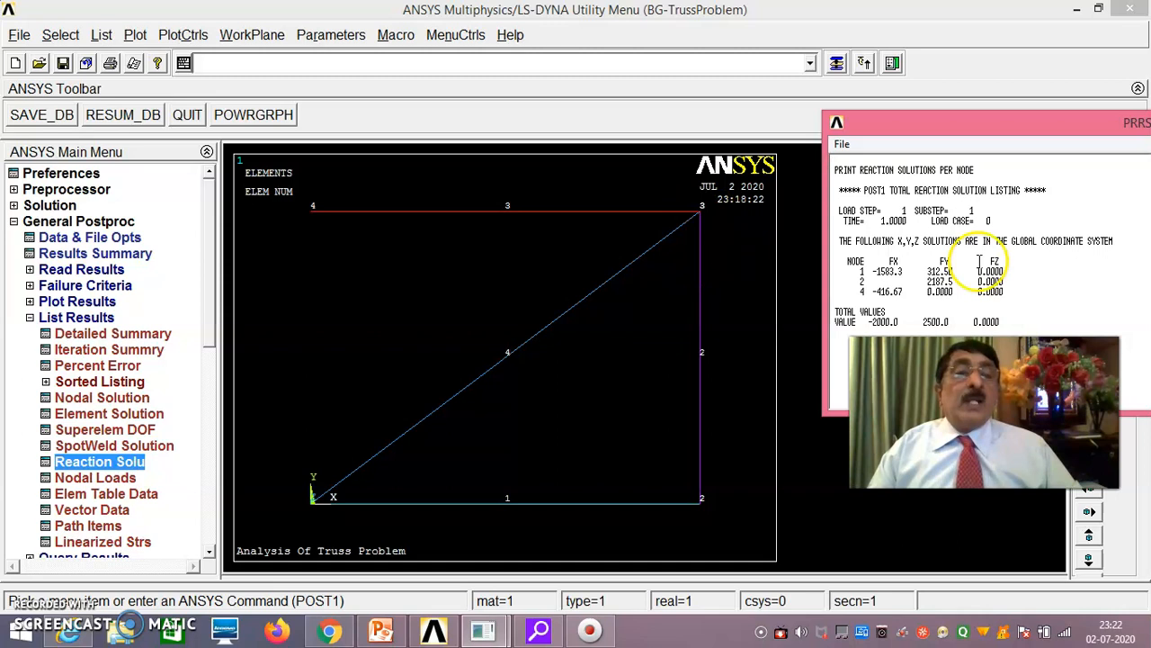
left_click_drag(1032, 128, 717, 120)
left_click(508, 125)
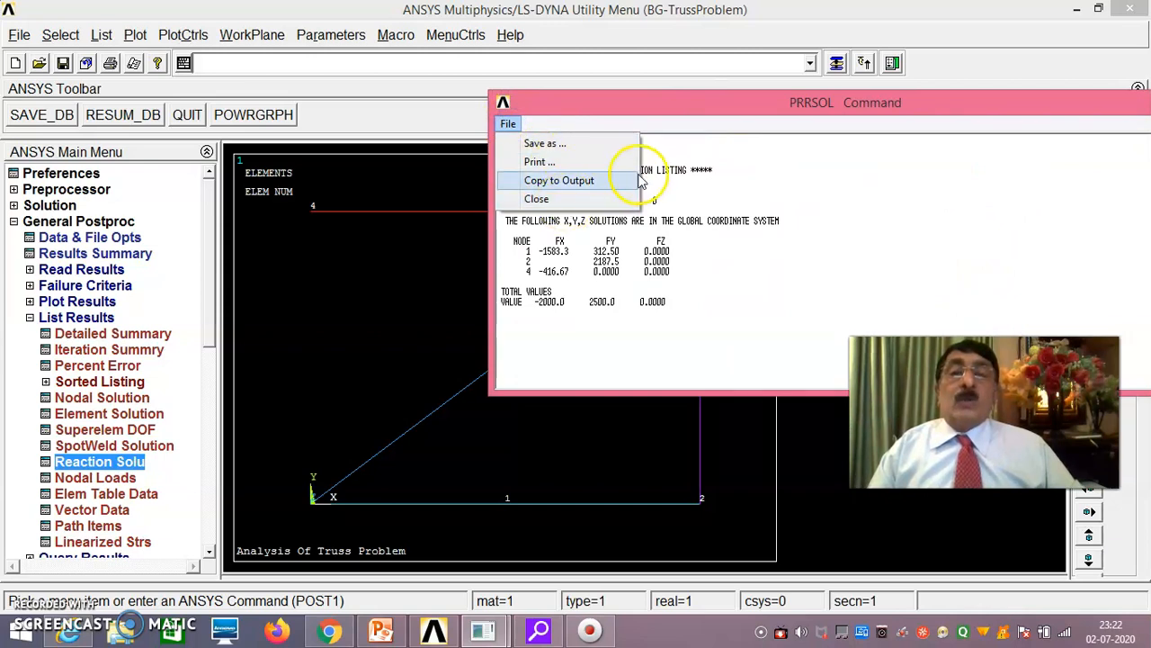
left_click(836, 181)
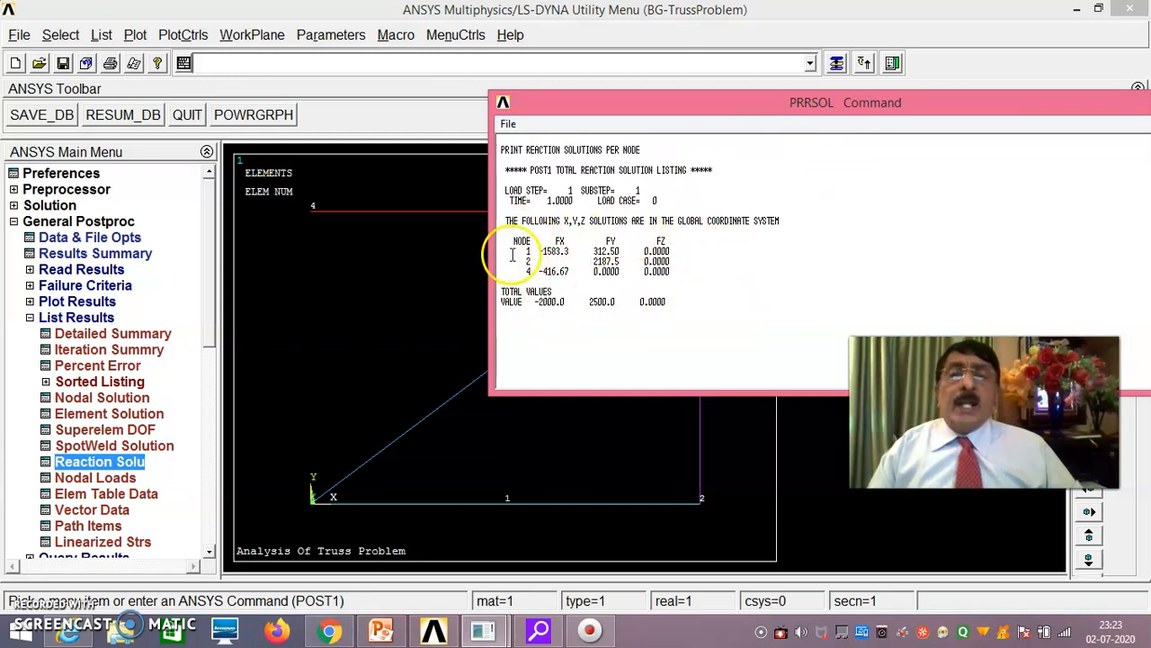
left_click(508, 123)
left_click(555, 201)
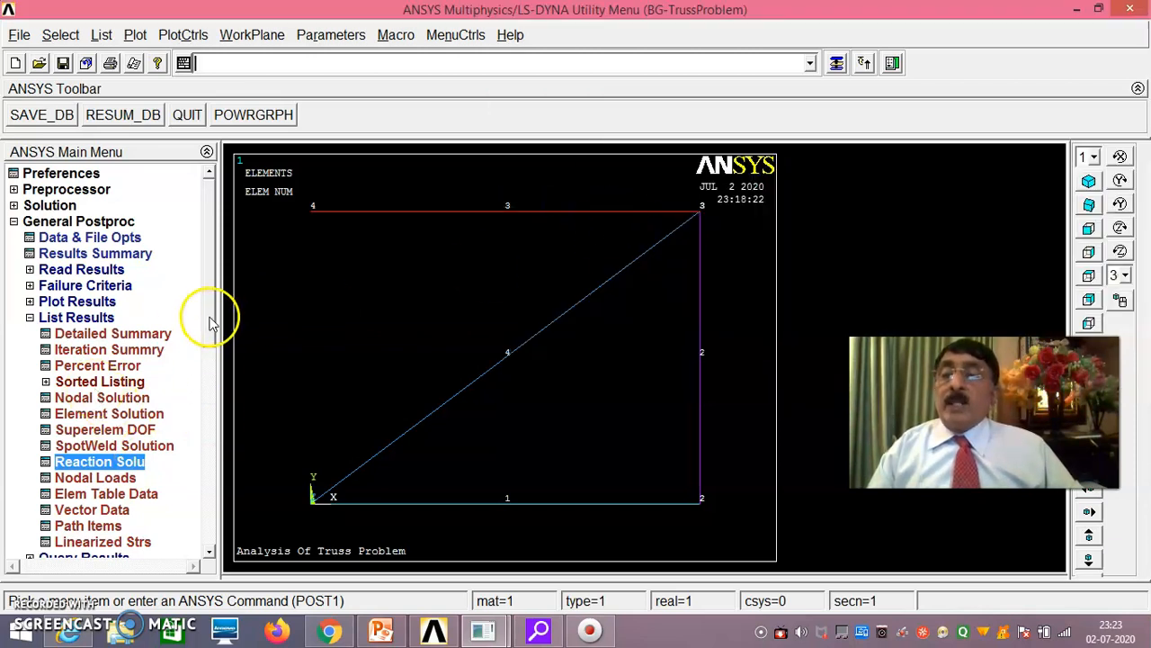
Step: Define an element table item by sequence number as SMISC, 1 for the member forces
left_click(212, 393)
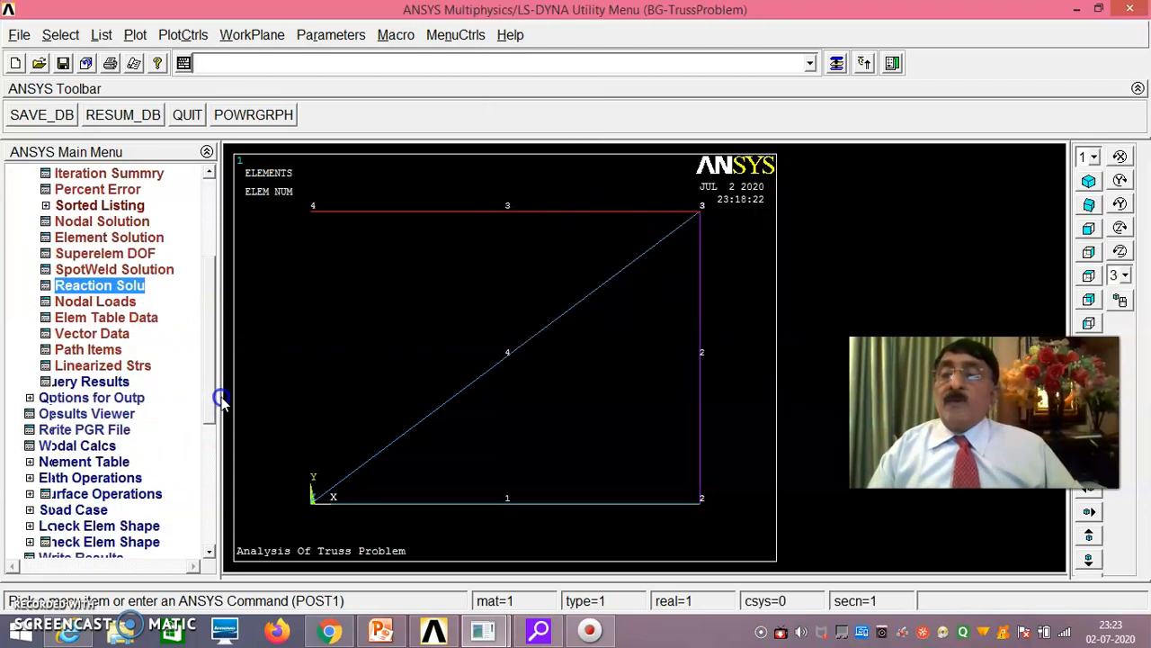
left_click(99, 463)
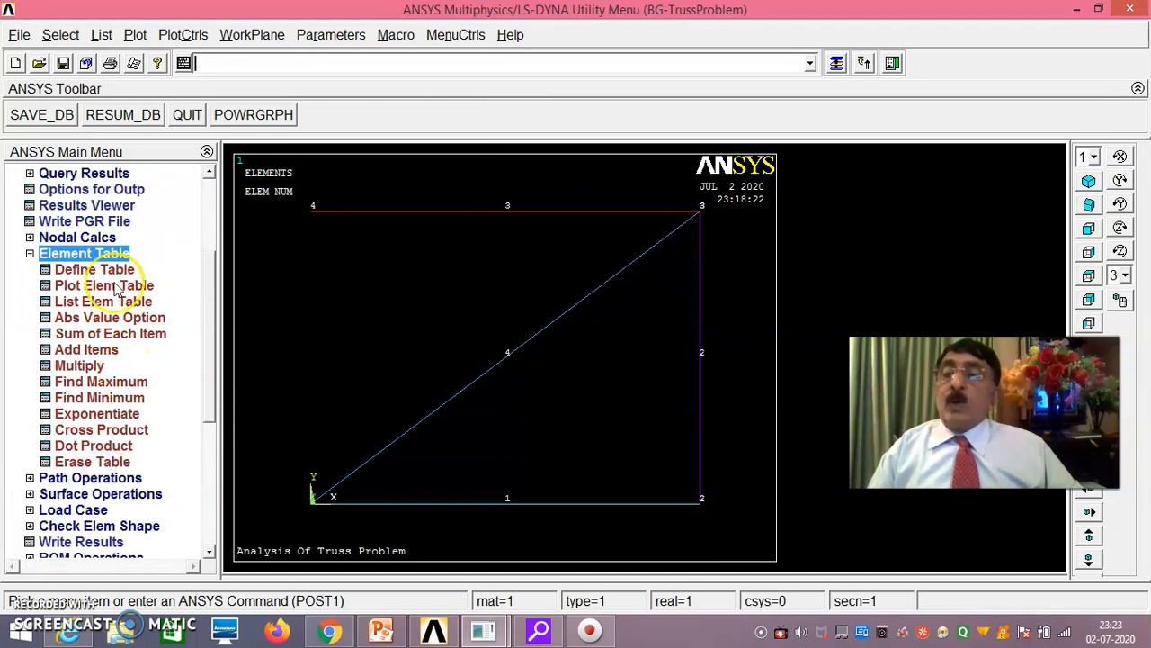
left_click(126, 272)
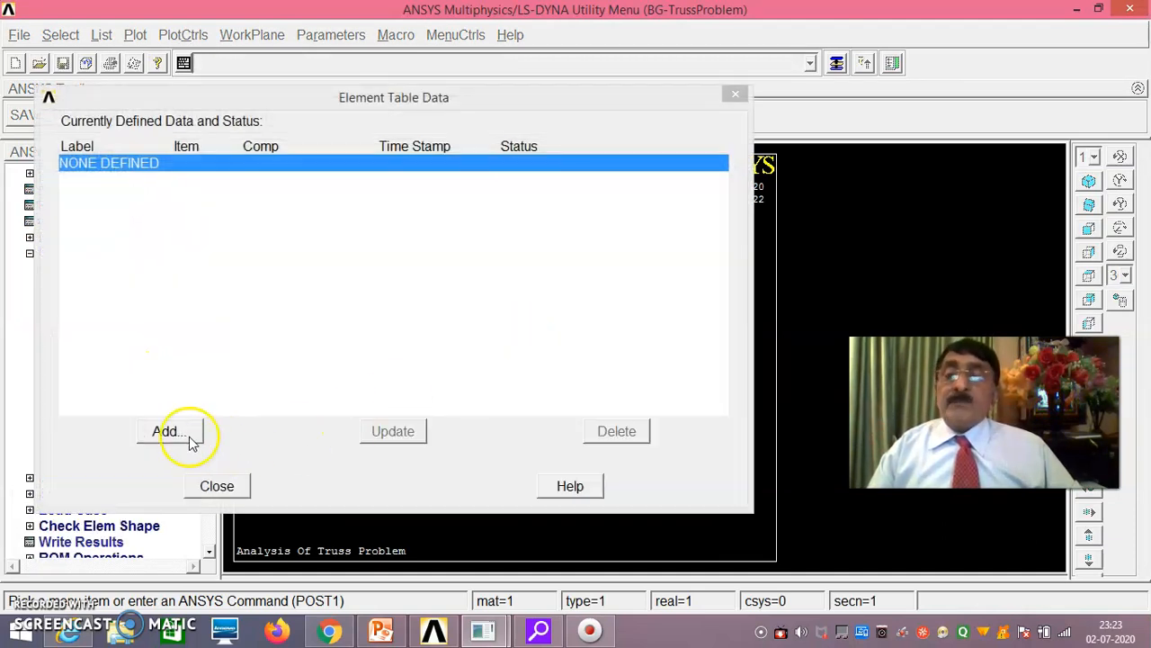
left_click(167, 431)
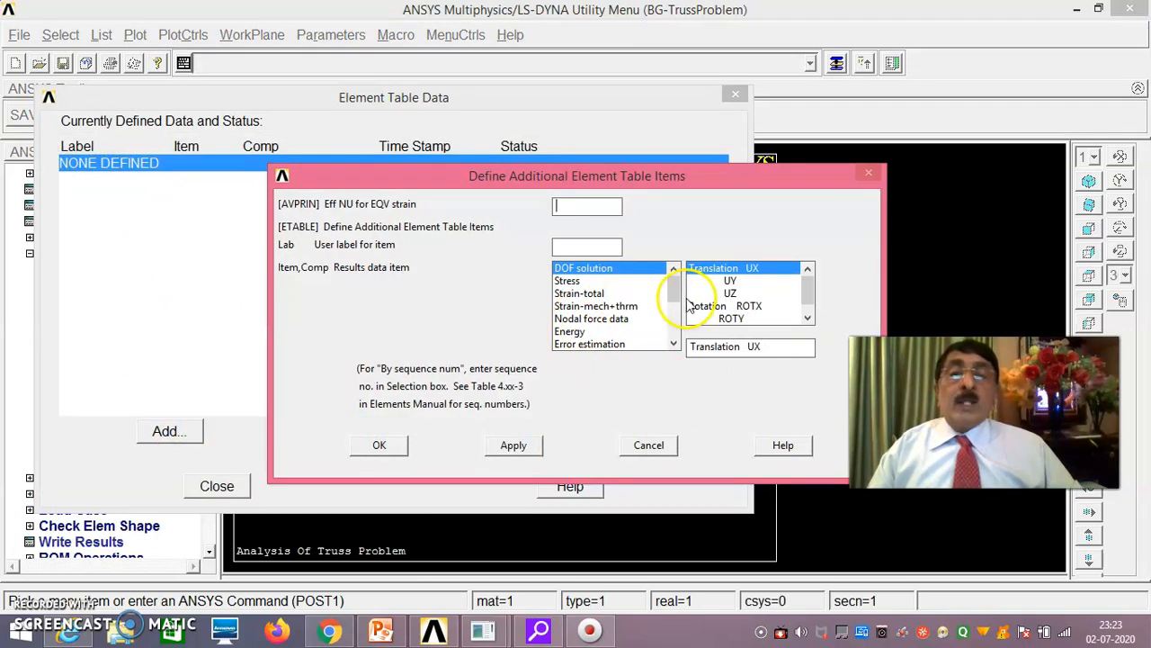
left_click_drag(675, 276, 676, 320)
left_click(612, 344)
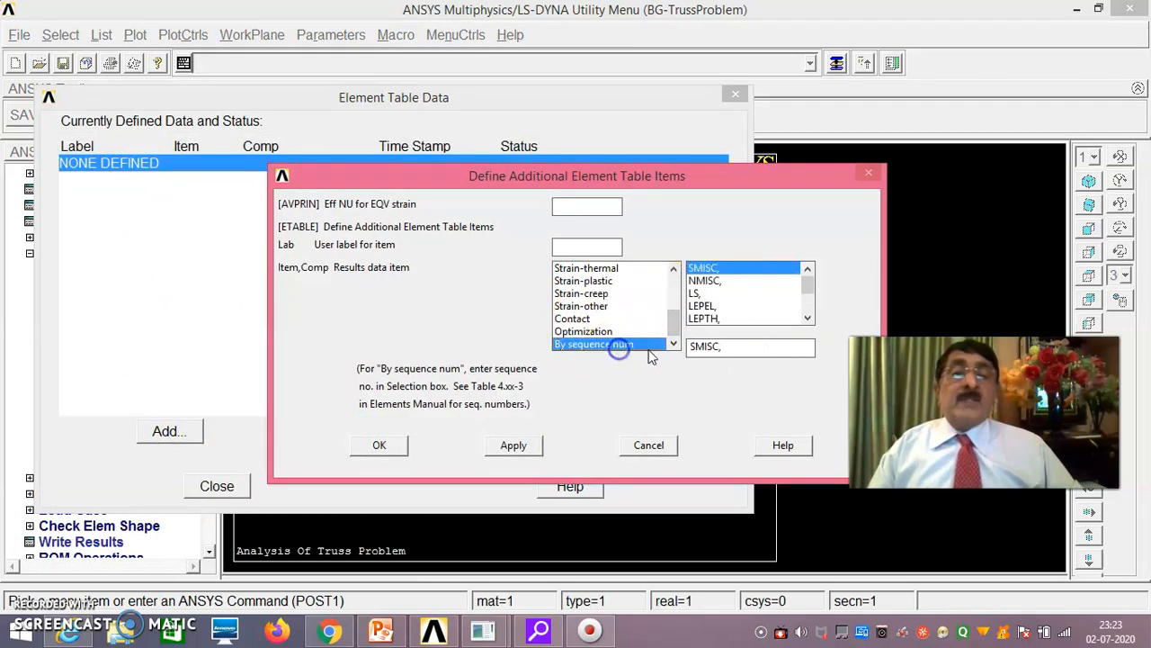
left_click(742, 351)
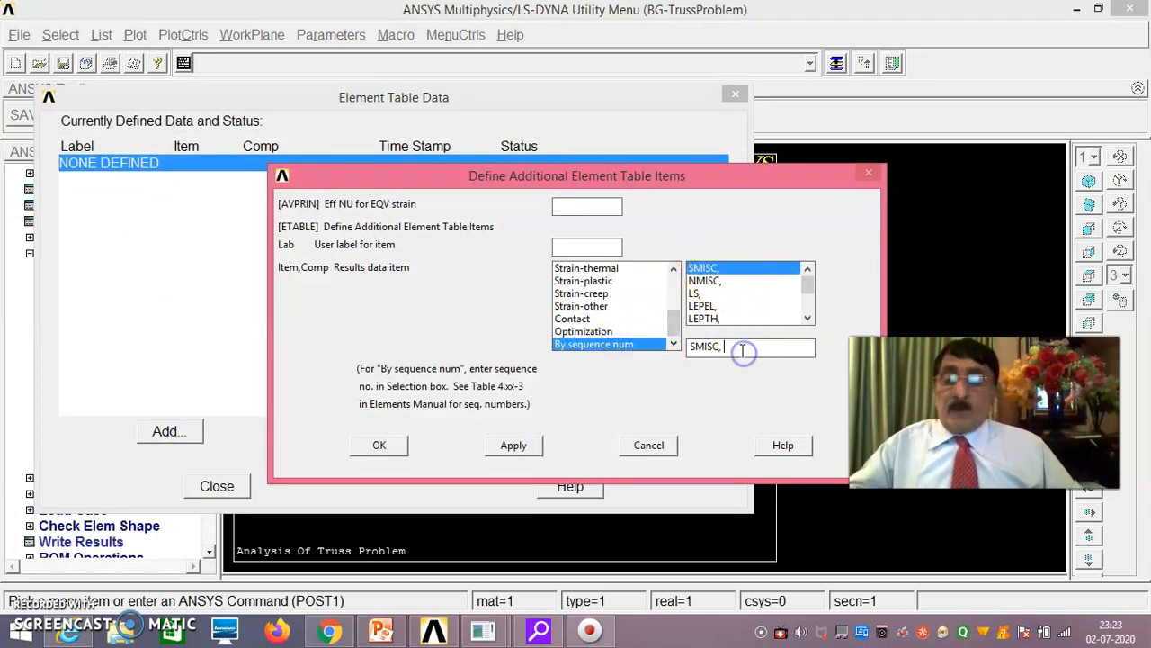
type("1")
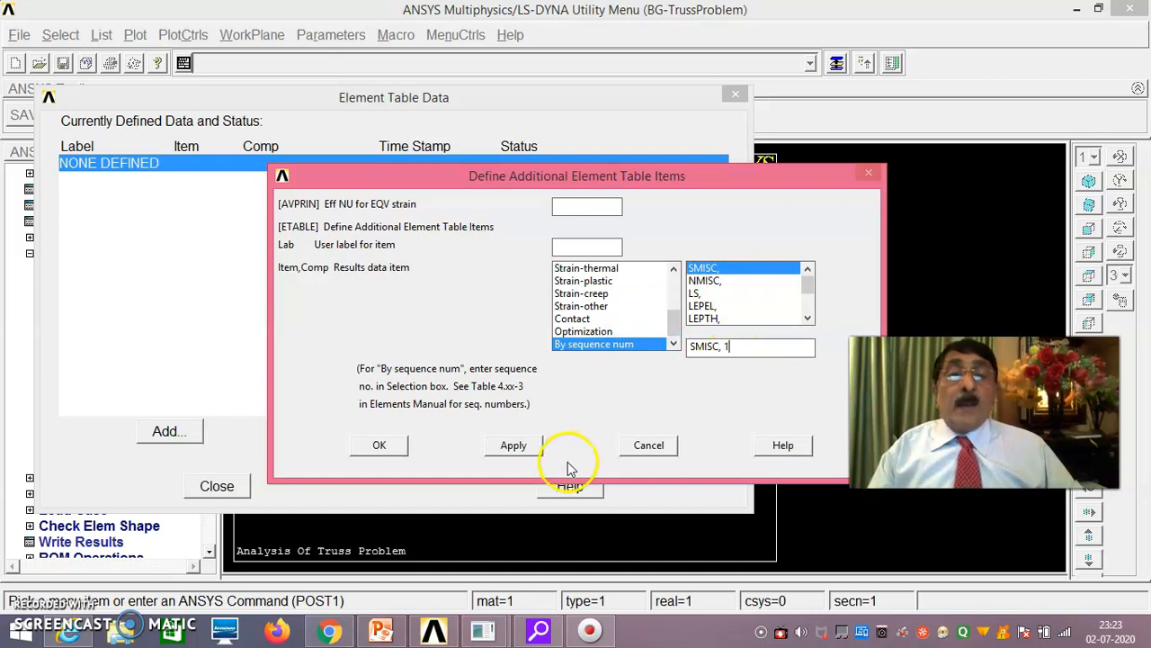
left_click(527, 447)
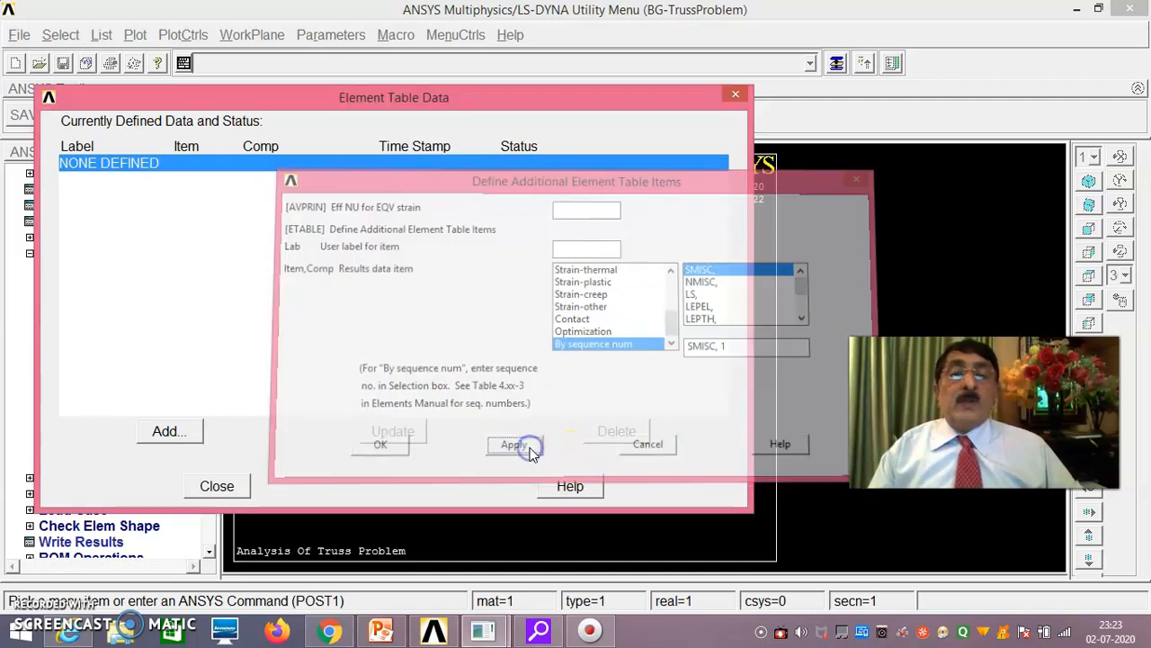
Step: Add a second element table item by sequence number as LS, 1 for the member stresses and close the table definition
left_click_drag(674, 268, 676, 334)
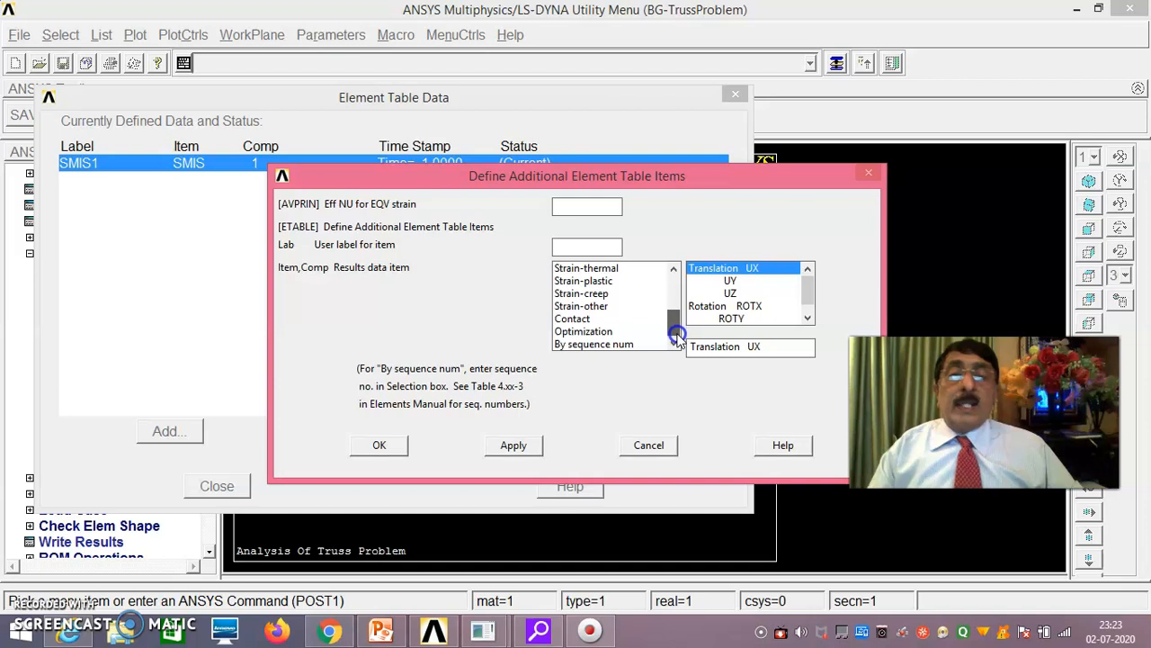
left_click(629, 344)
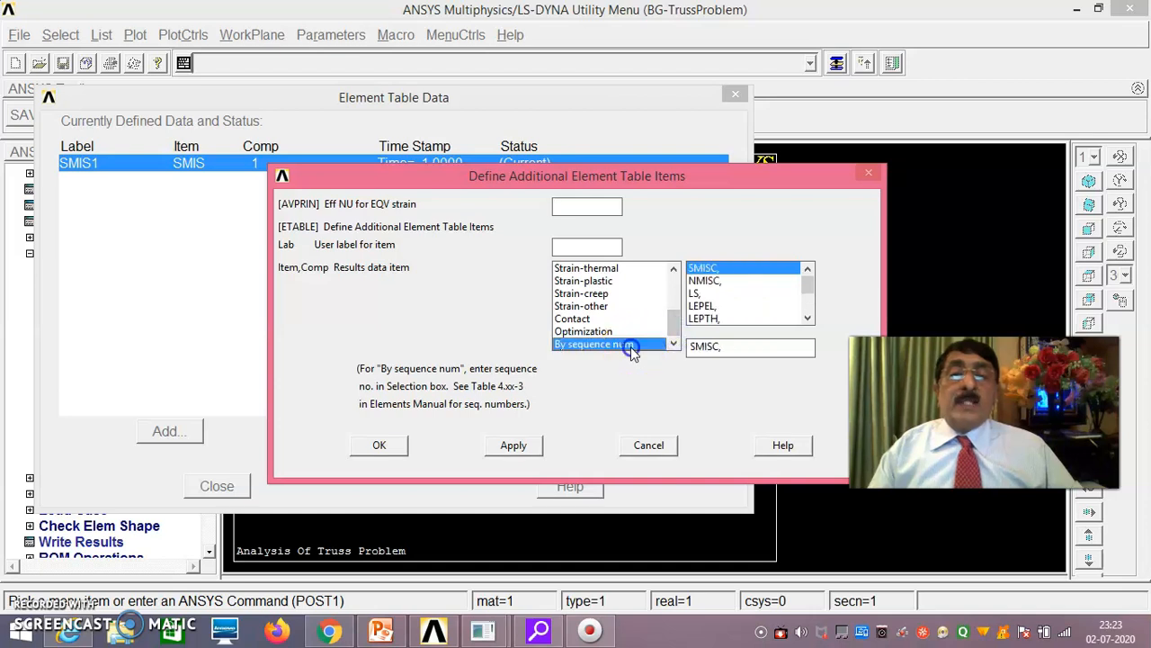
left_click(711, 294)
left_click(735, 345)
type("1")
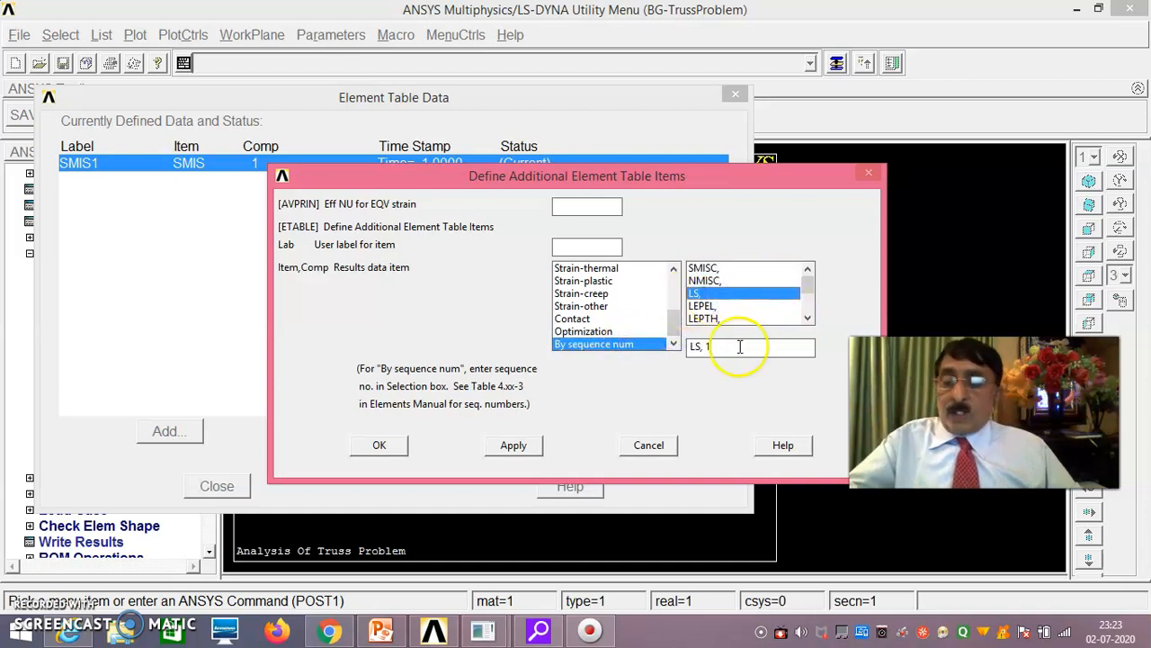
left_click(388, 449)
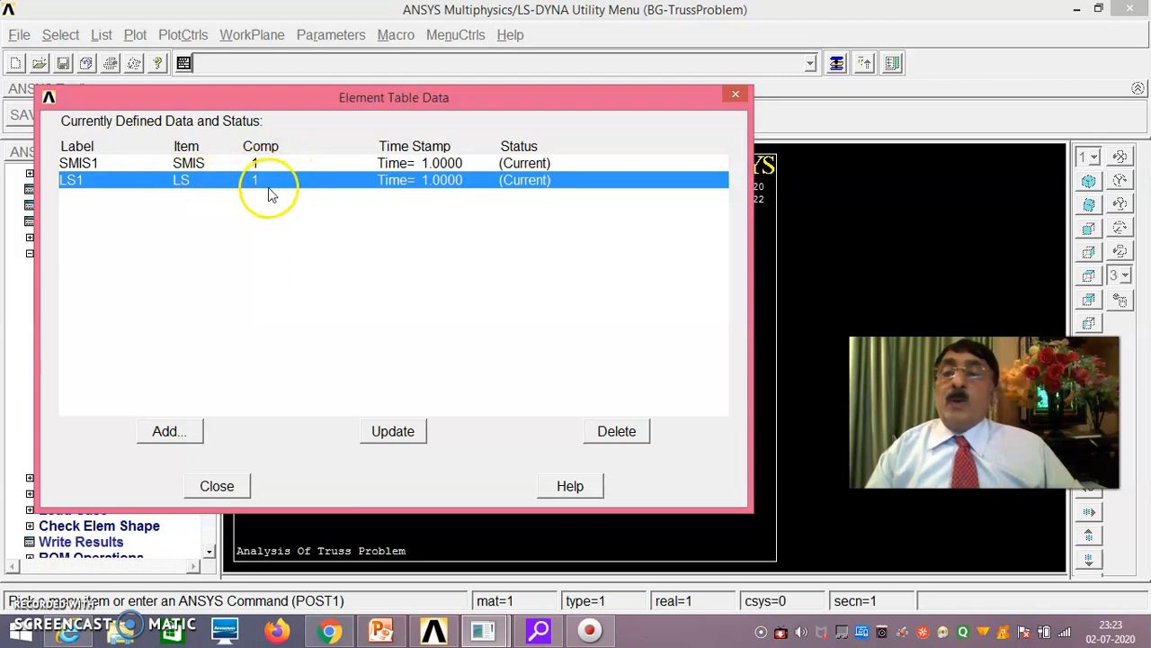
left_click(217, 487)
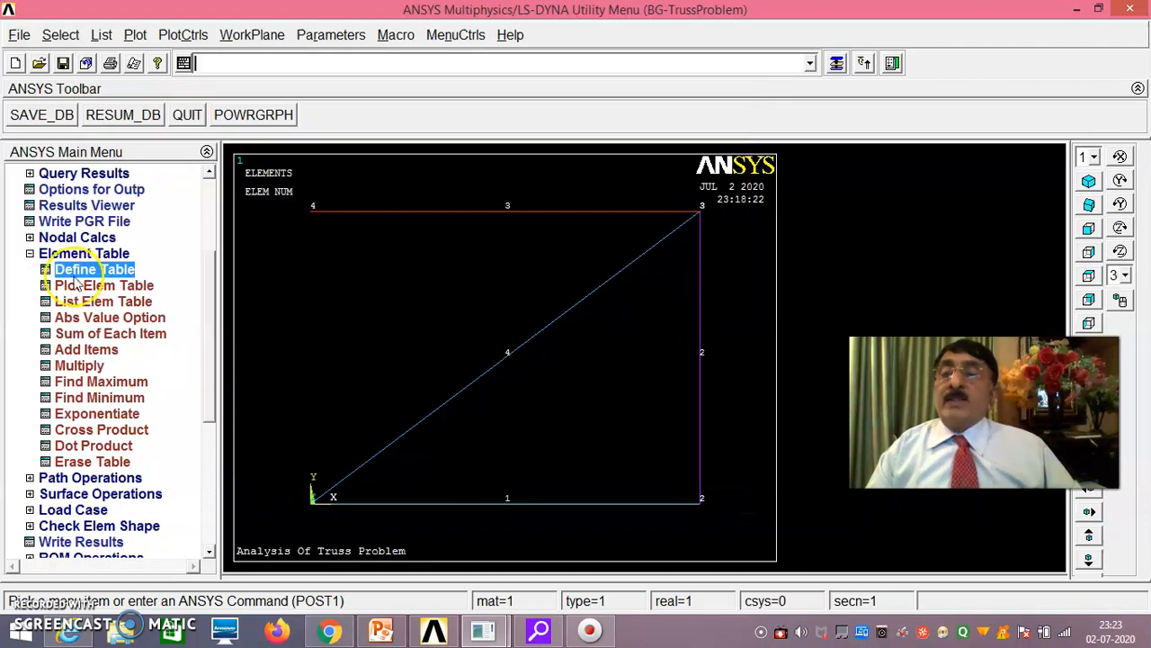
Step: List the element table data for SMIS1 and LS1 and move the listing clear of the truss model
left_click(42, 255)
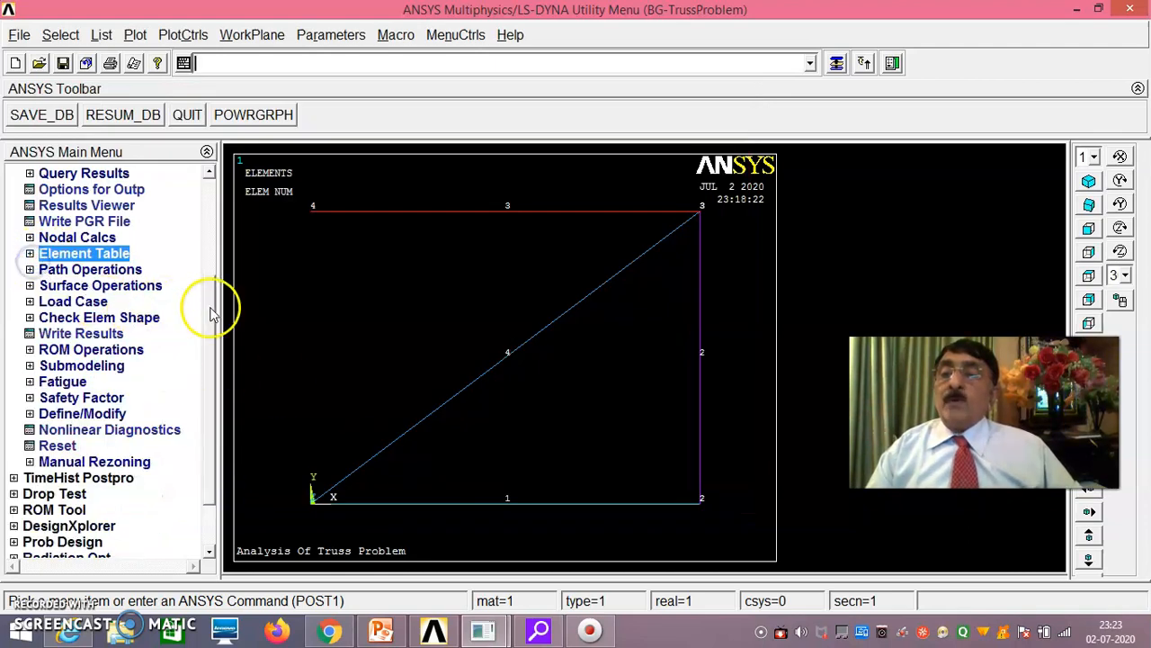
left_click_drag(211, 309, 211, 268)
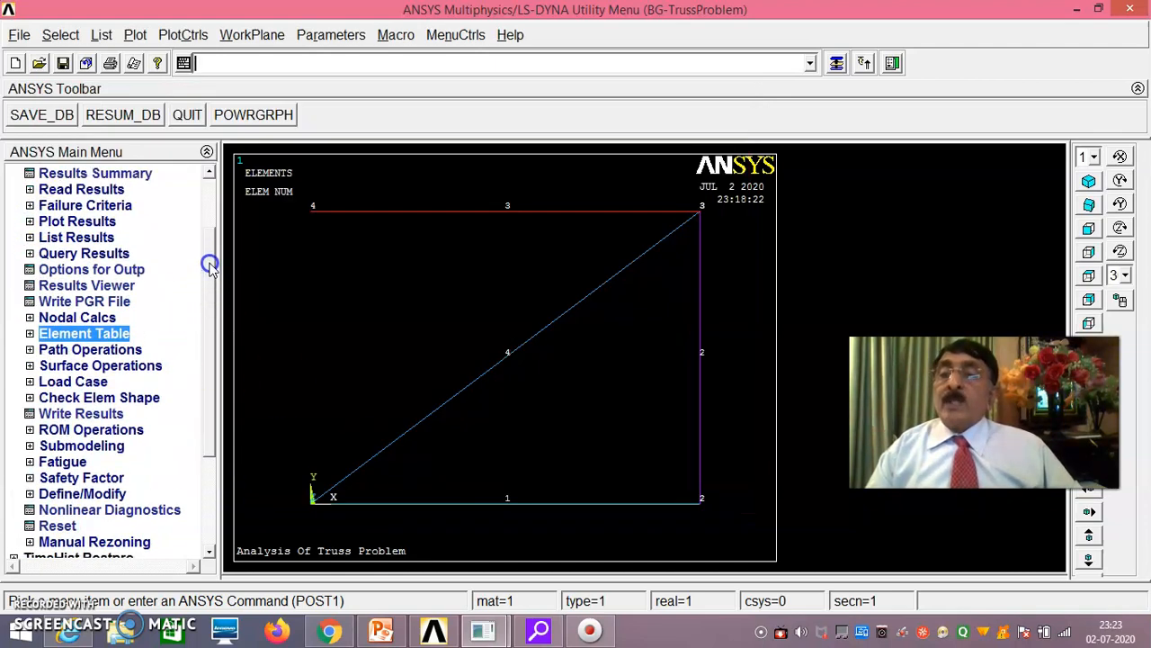
left_click(81, 239)
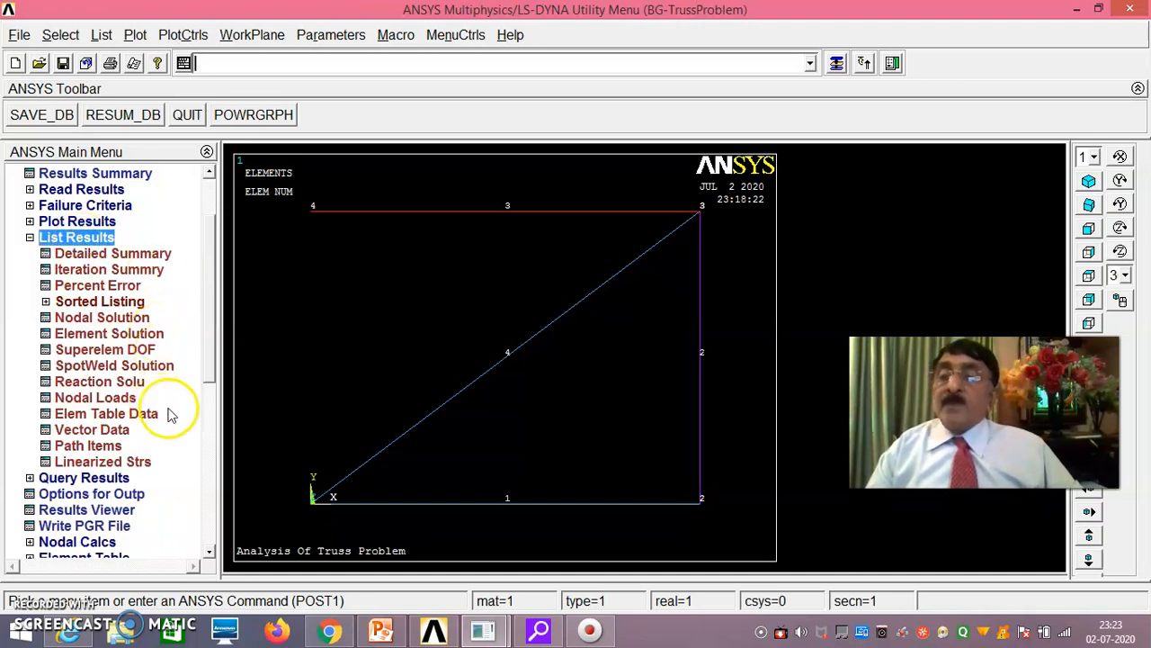
left_click(134, 415)
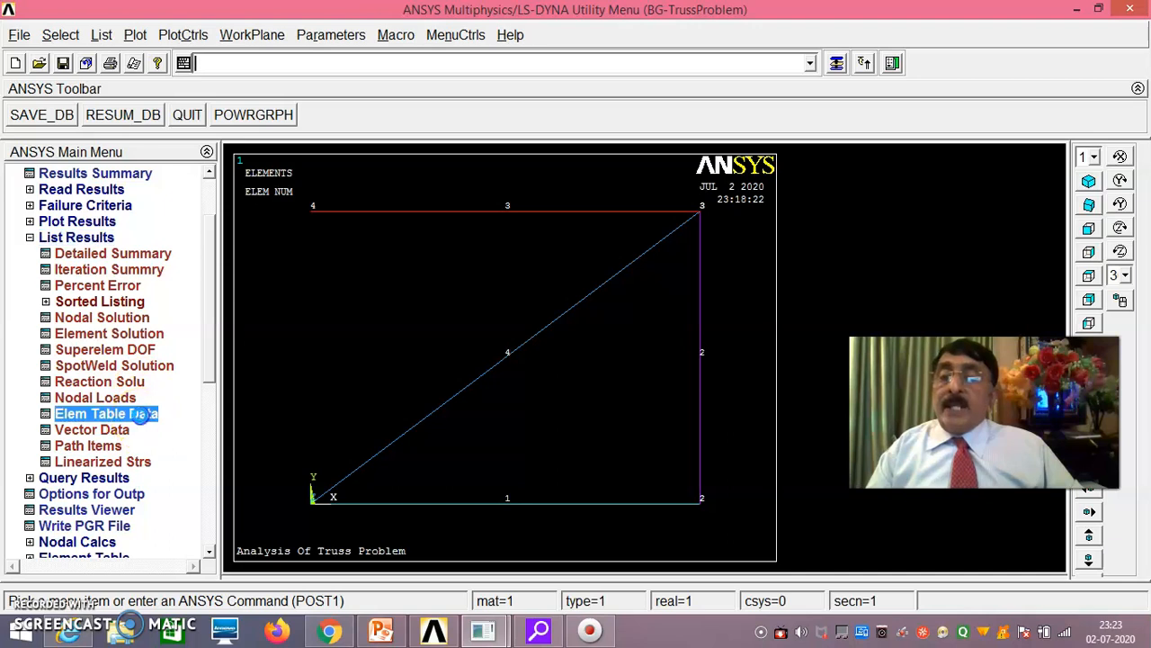
left_click(663, 280)
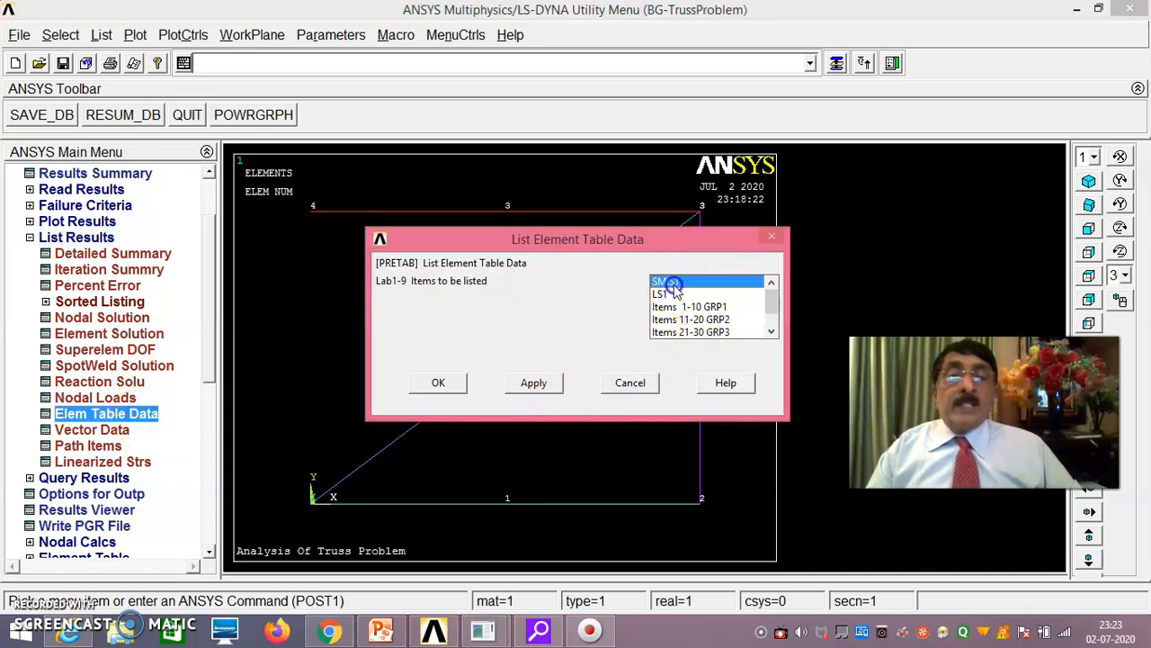
left_click(663, 296)
left_click(453, 384)
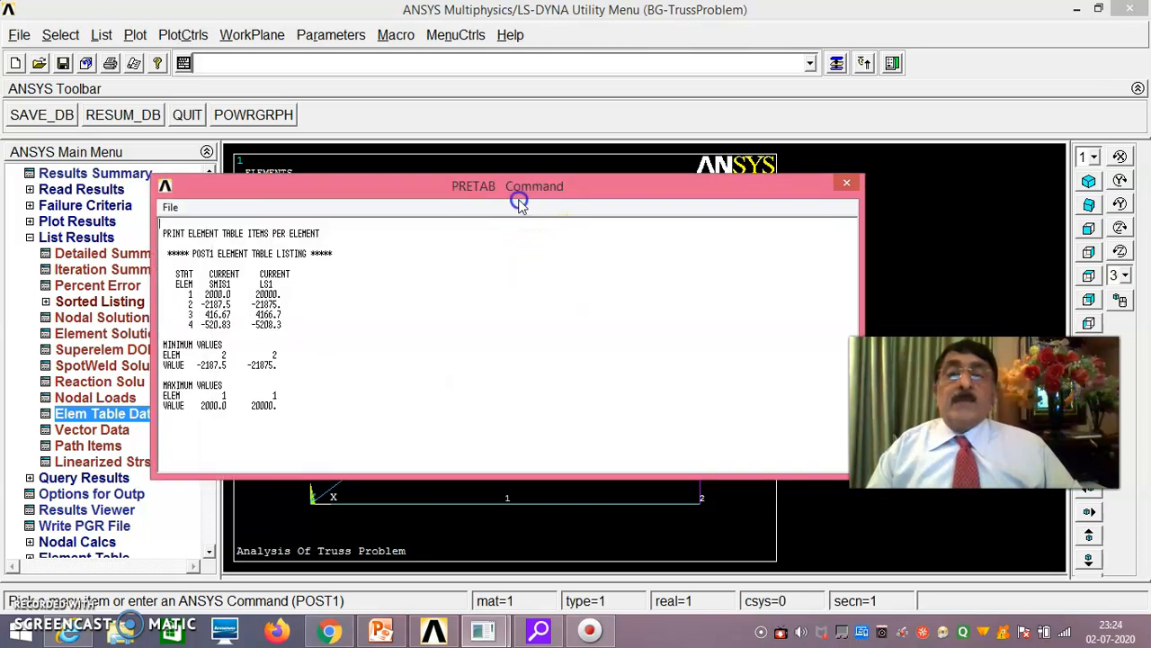
left_click_drag(596, 185, 1150, 191)
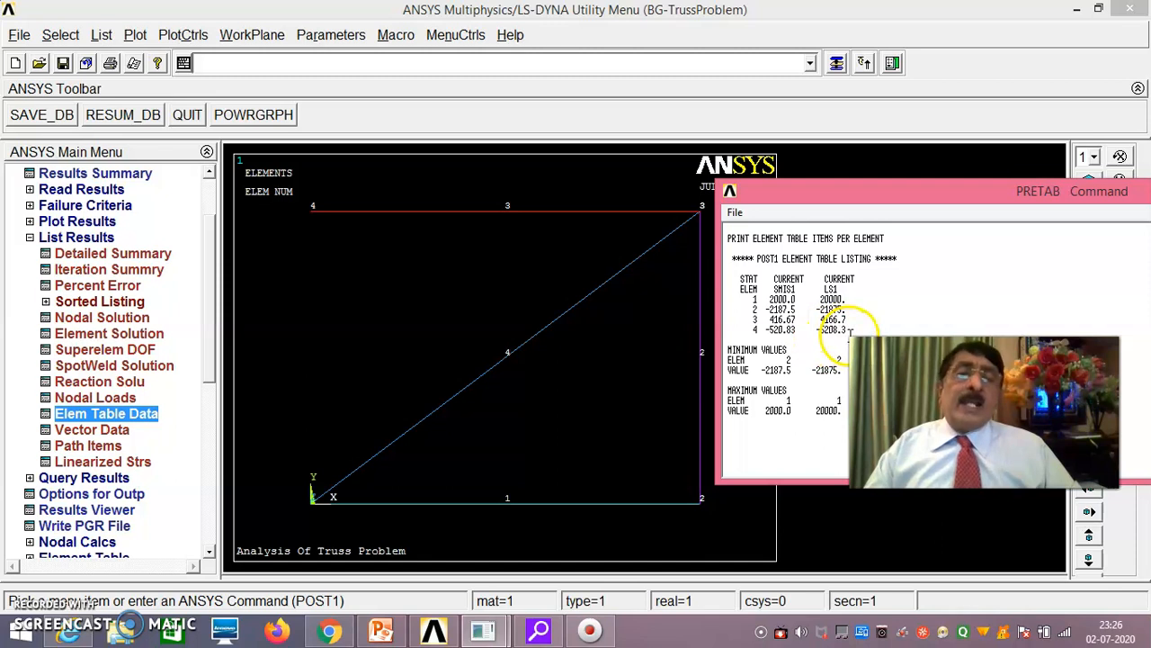
Step: Examine each element's SMIS1 force and LS1 stress beside the numbered truss, then close the element table listing
left_click(898, 199)
left_click_drag(899, 200, 904, 198)
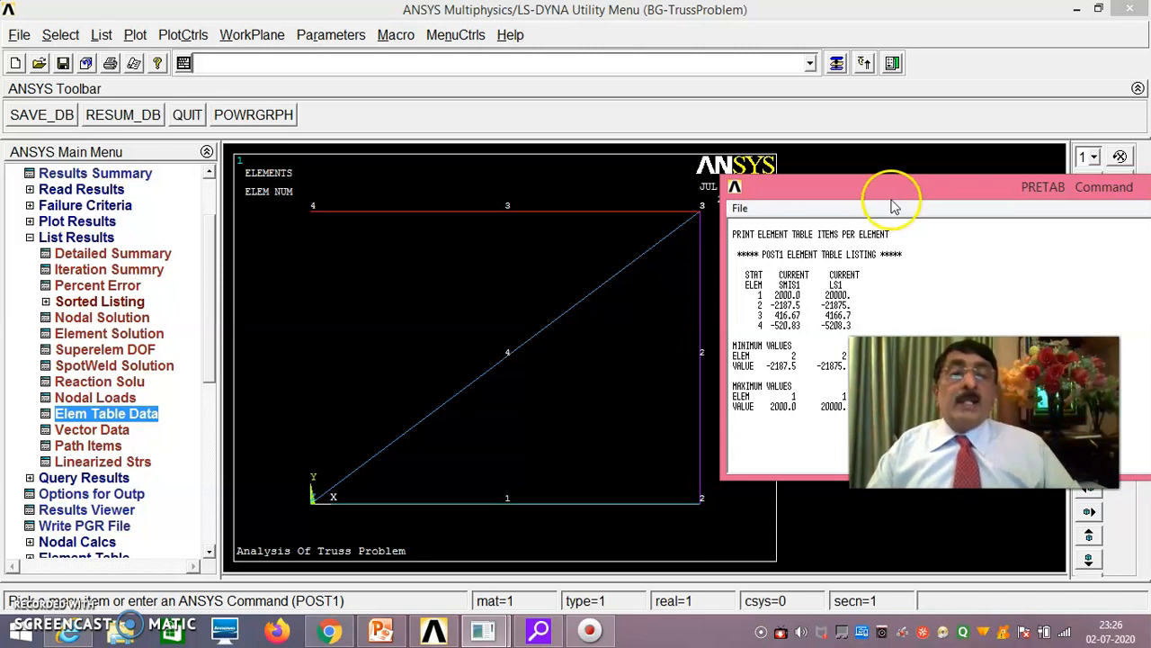
left_click_drag(841, 187, 403, 200)
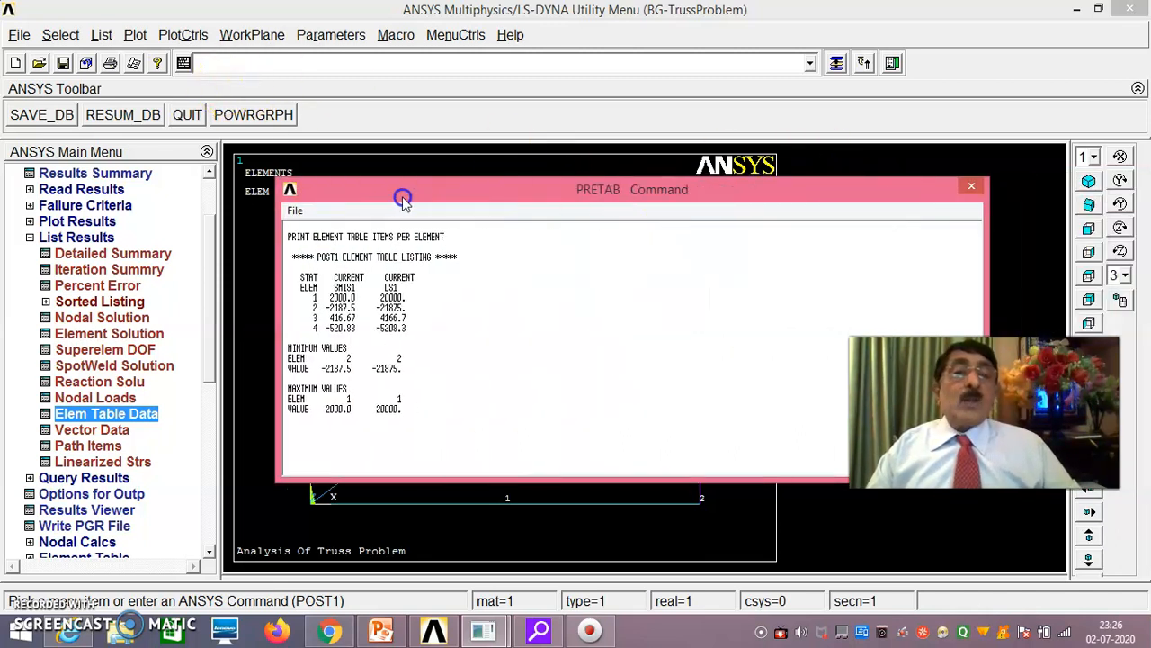
left_click(961, 190)
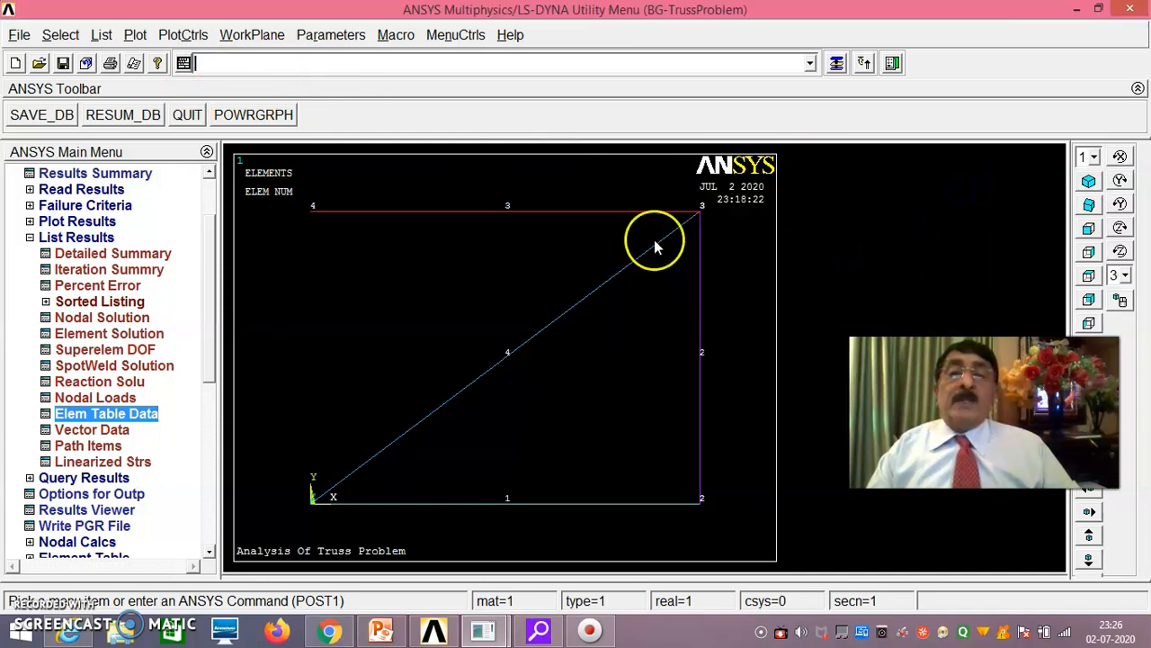
Step: Animate the truss's deformed results with the DOF solution item USUM contoured
left_click(183, 34)
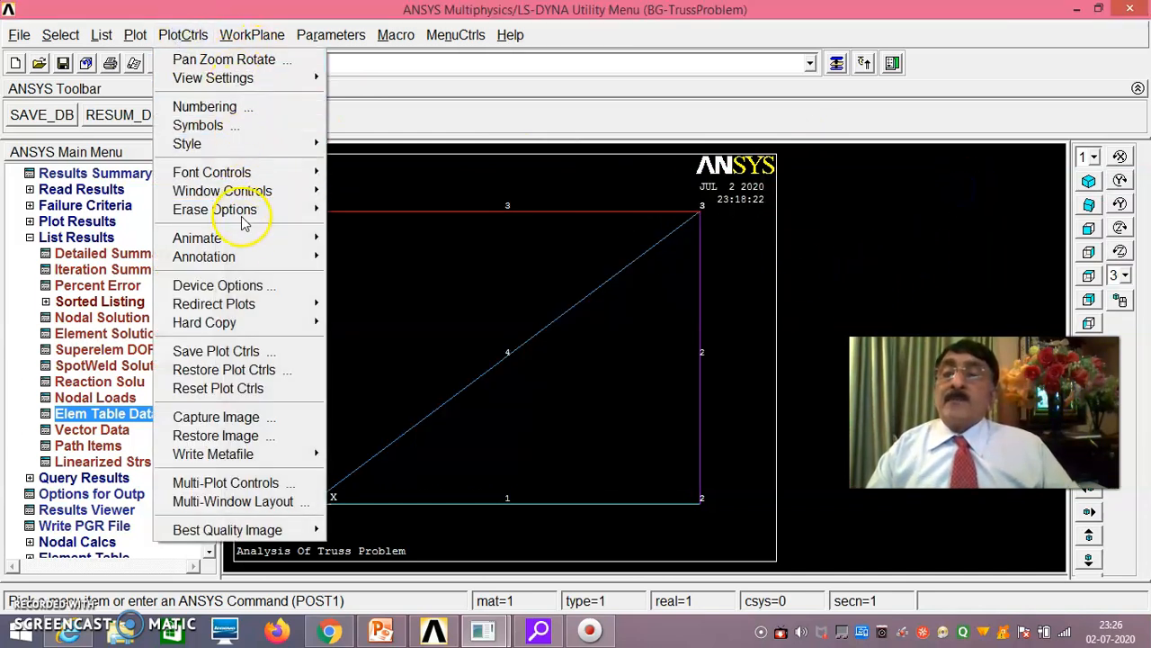
mouse_move(249, 238)
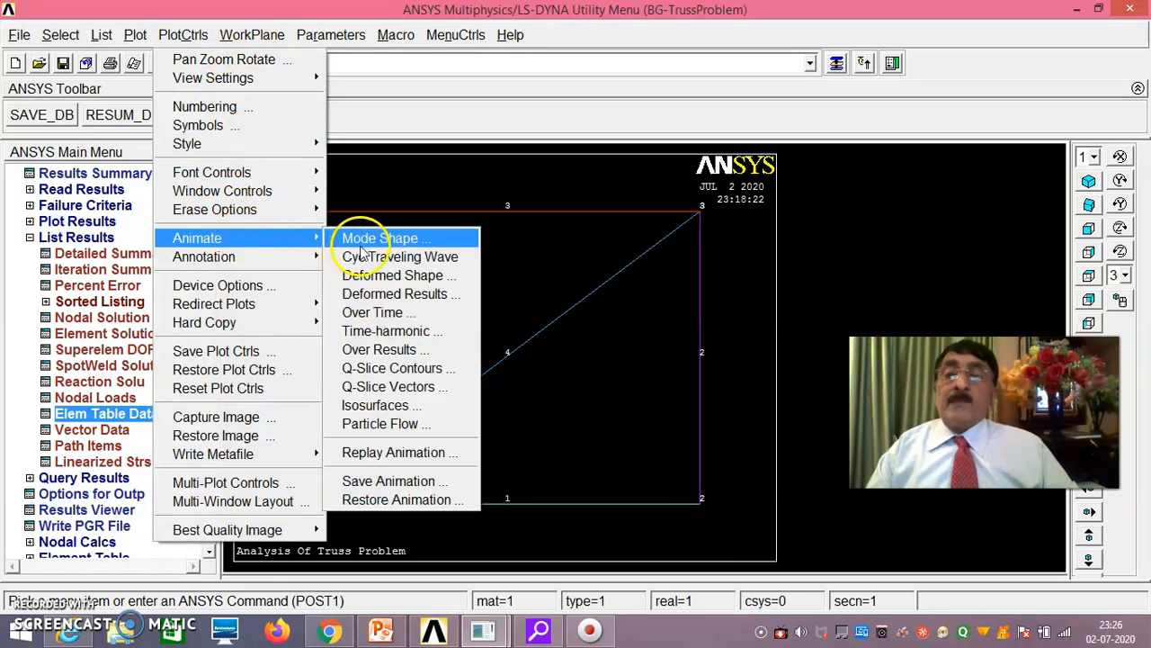
left_click(382, 294)
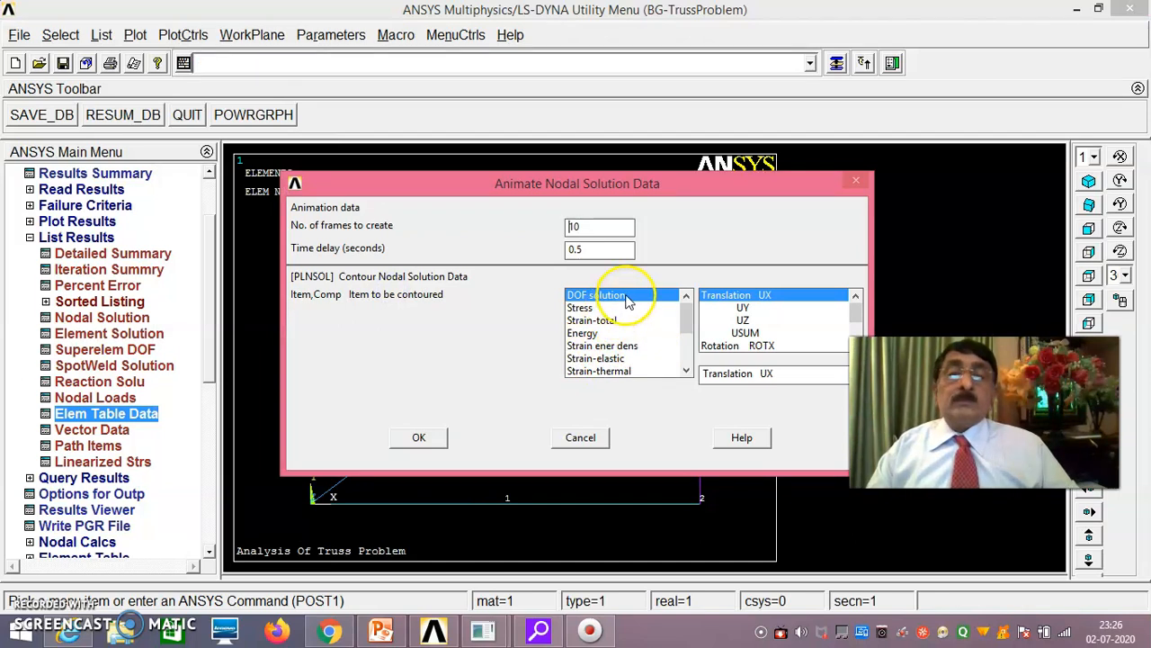
left_click(745, 333)
left_click(423, 437)
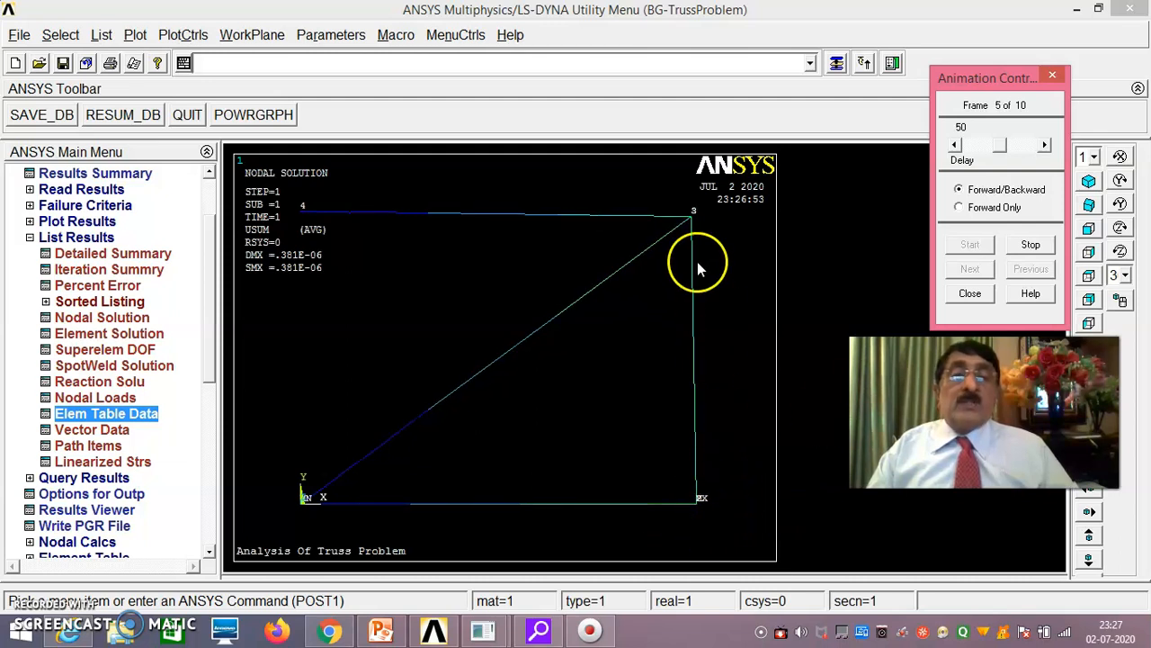
Step: Close the animation controls and plot the truss elements again
left_click(970, 293)
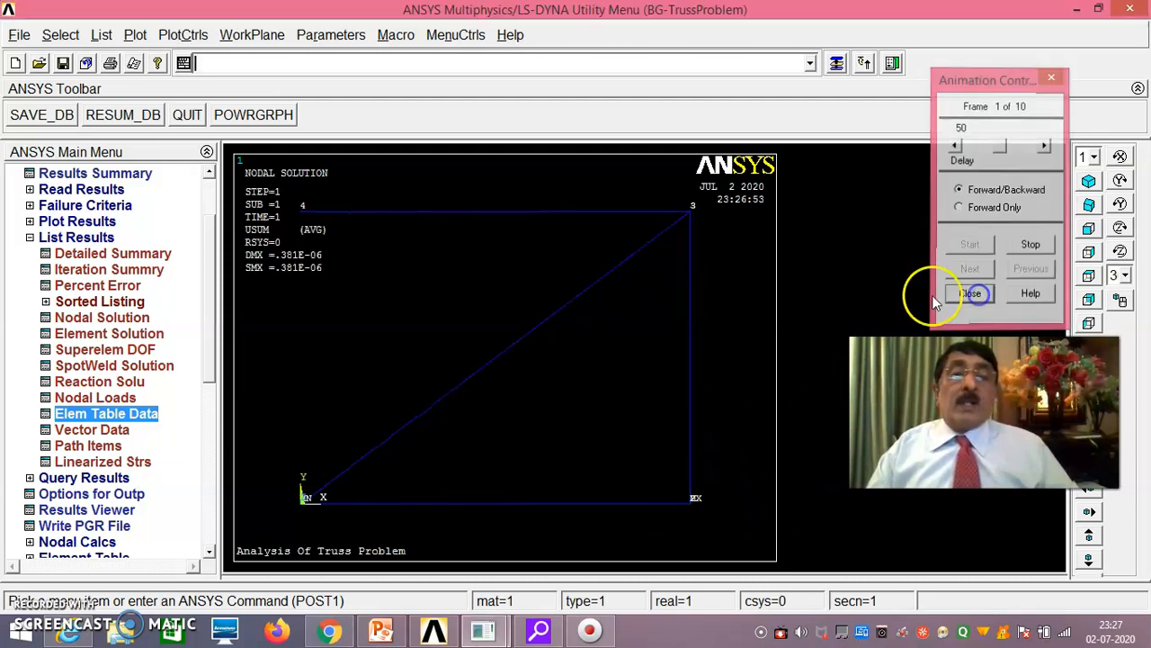
left_click(134, 35)
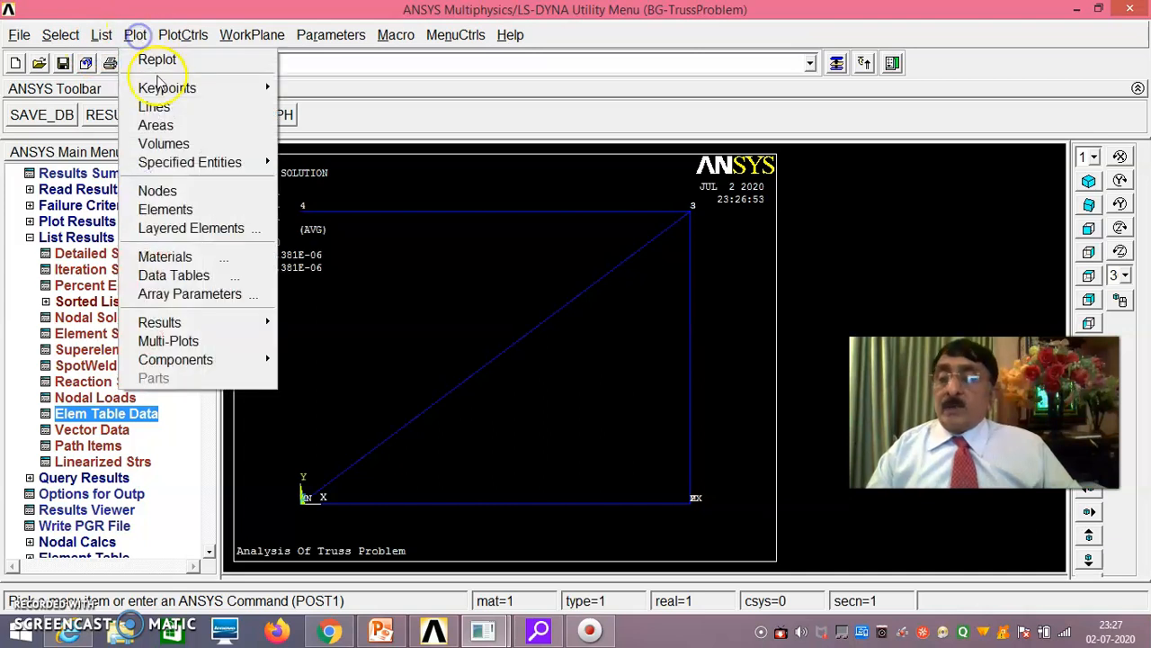
left_click(166, 209)
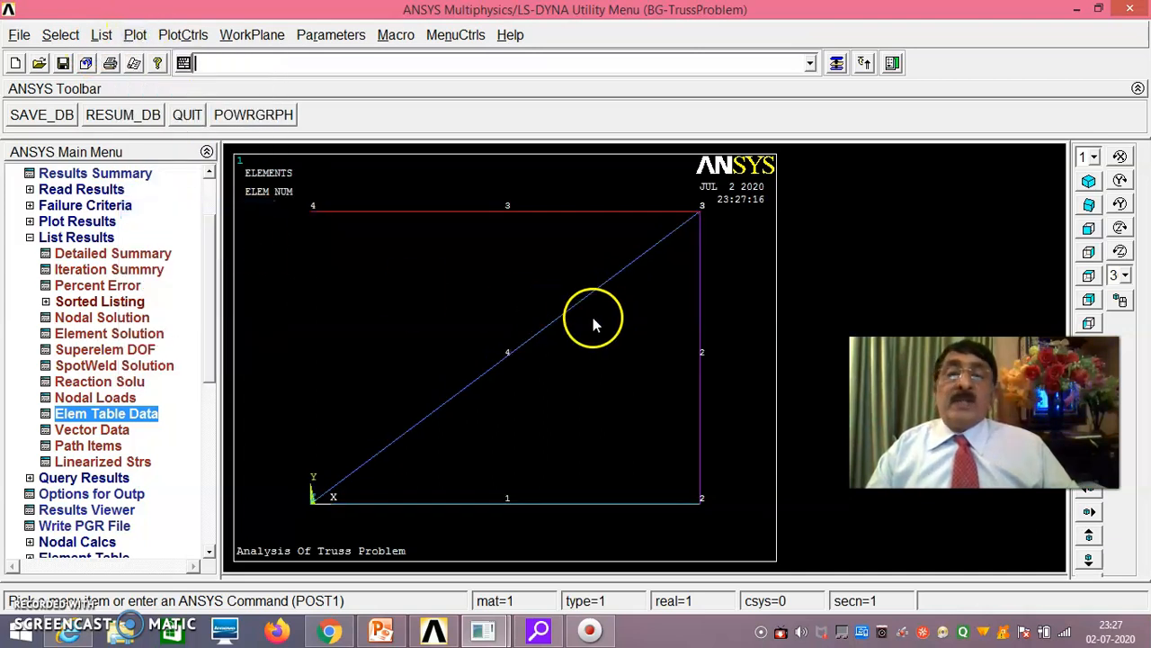